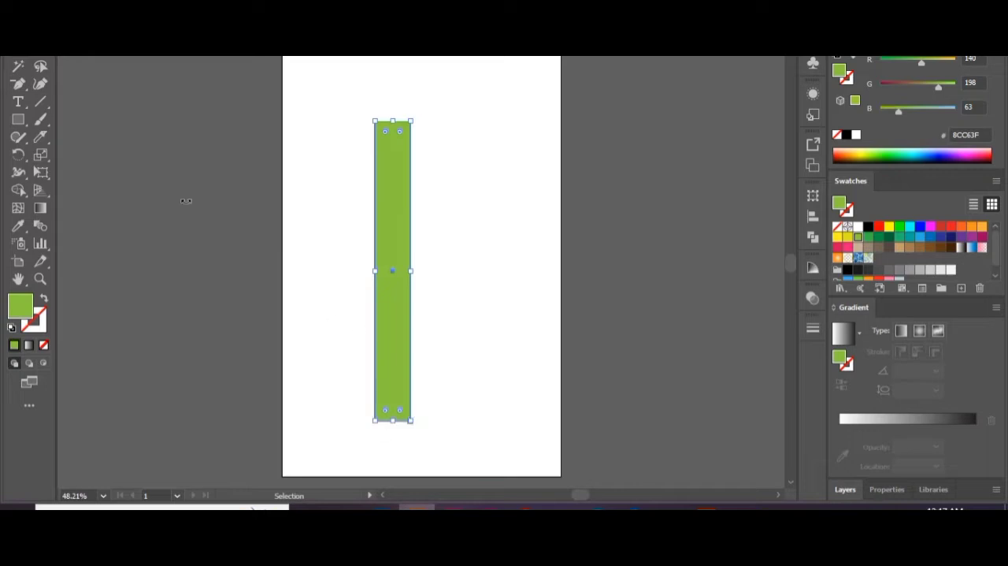
Add an anchor point at the middle of the green strip's lower edge and pull it down into a pointed end.
{"action": "left_click", "coordinate": [45, 58]}
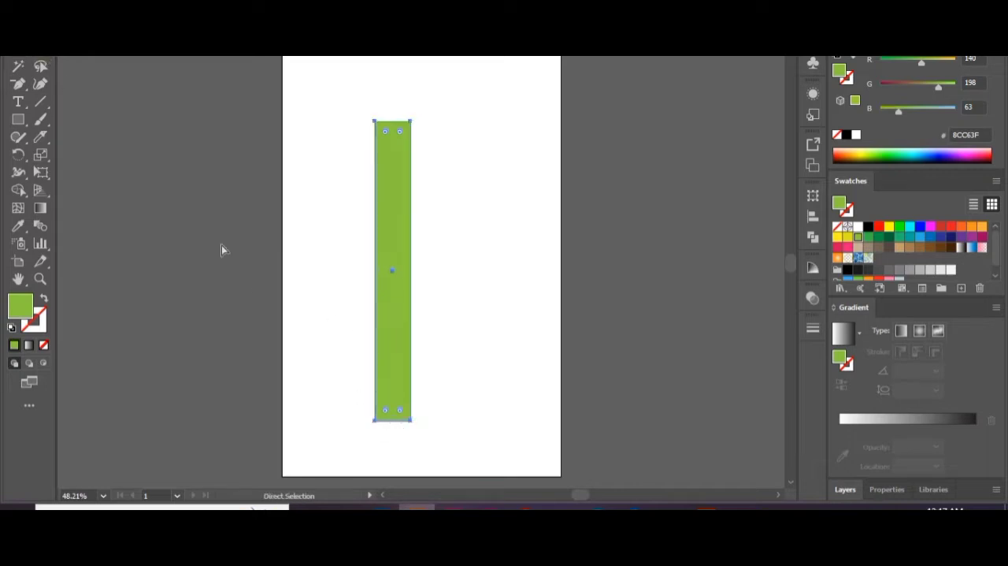
{"action": "left_click_drag", "start_coordinate": [18, 85], "coordinate": [52, 87]}
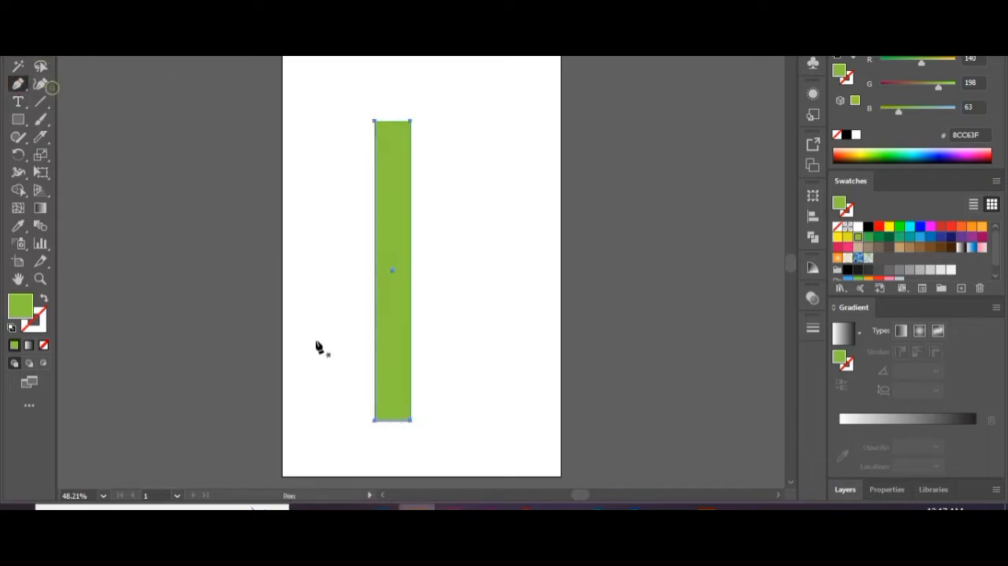
{"action": "scroll", "coordinate": [392, 426], "scroll_direction": "up", "scroll_amount": 6}
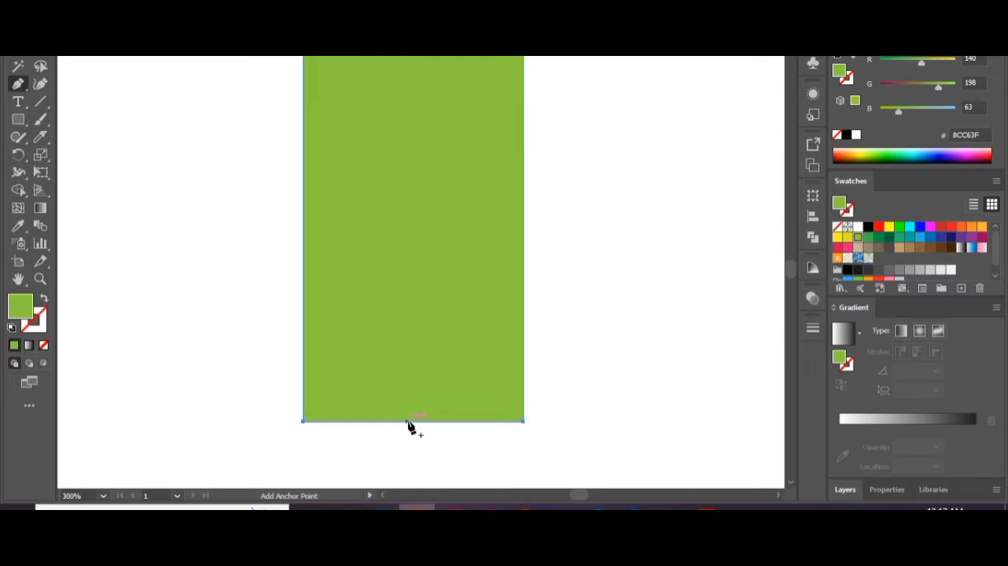
{"action": "left_click", "coordinate": [411, 421]}
{"action": "left_click", "coordinate": [41, 66]}
{"action": "left_click_drag", "start_coordinate": [412, 423], "coordinate": [414, 463]}
{"action": "left_click", "coordinate": [18, 52]}
{"action": "left_click", "coordinate": [645, 195]}
{"action": "scroll", "coordinate": [646, 194], "scroll_direction": "down", "scroll_amount": 4}
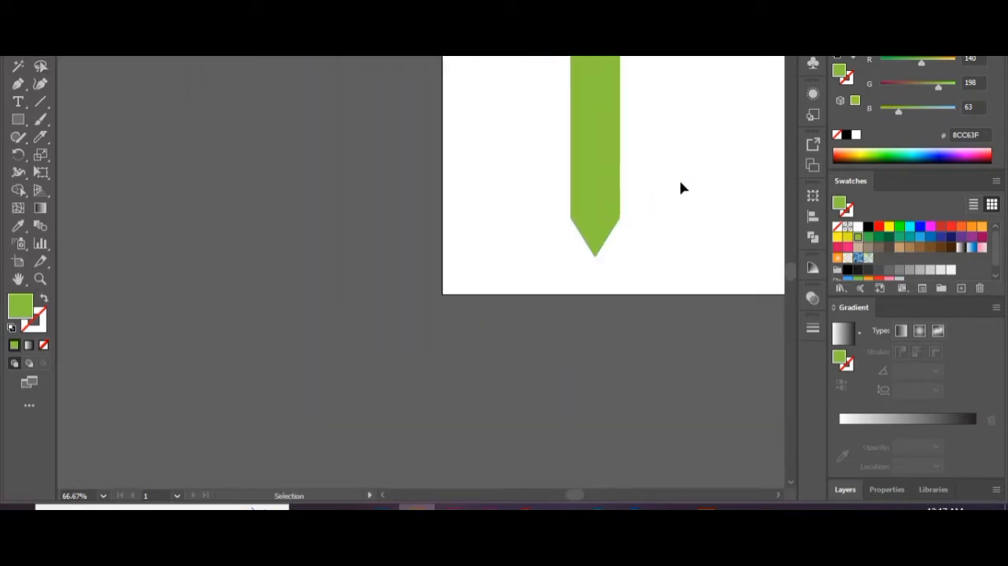
{"action": "left_click_drag", "start_coordinate": [682, 182], "coordinate": [505, 335]}
{"action": "scroll", "coordinate": [505, 317], "scroll_direction": "down", "scroll_amount": 1}
{"action": "left_click", "coordinate": [421, 283]}
{"action": "left_click_drag", "start_coordinate": [422, 282], "coordinate": [461, 280]}
{"action": "key", "text": "Delete"}
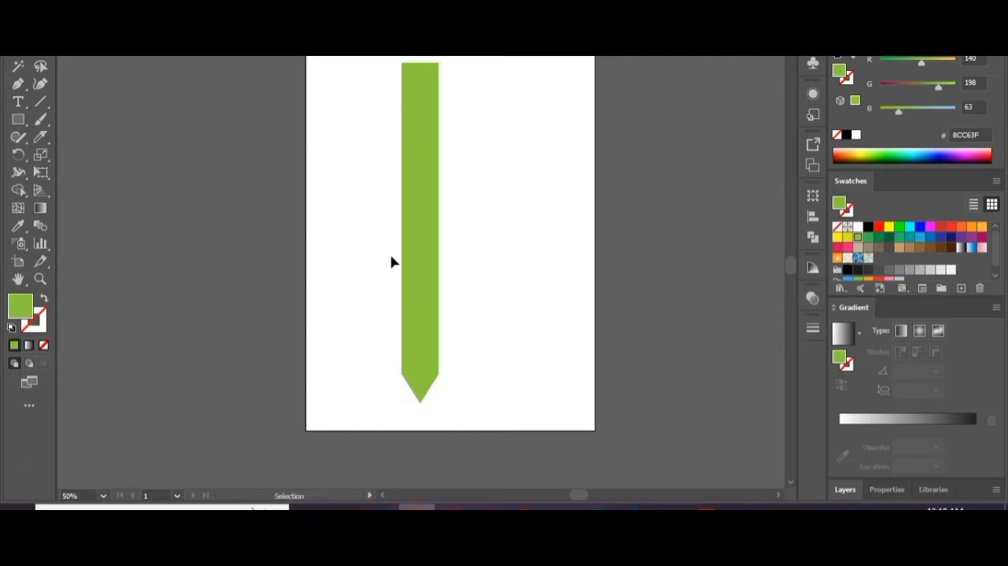
Round the green strip's pointed lower end into a smooth curve with the Anchor Point tool.
{"action": "left_click", "coordinate": [412, 254]}
{"action": "left_click", "coordinate": [19, 85]}
{"action": "left_click_drag", "start_coordinate": [21, 93], "coordinate": [52, 137]}
{"action": "mouse_move", "coordinate": [419, 399]}
{"action": "left_mouse_down"}
{"action": "mouse_move", "coordinate": [428, 401]}
{"action": "mouse_move", "coordinate": [413, 415]}
{"action": "mouse_move", "coordinate": [411, 404]}
{"action": "left_mouse_up"}
Duplicate the rounded strip twice, placing the copies edge to edge to its right to make three strips.
{"action": "key", "text": "v"}
{"action": "left_click", "coordinate": [346, 171]}
{"action": "left_click_drag", "start_coordinate": [418, 184], "coordinate": [448, 183]}
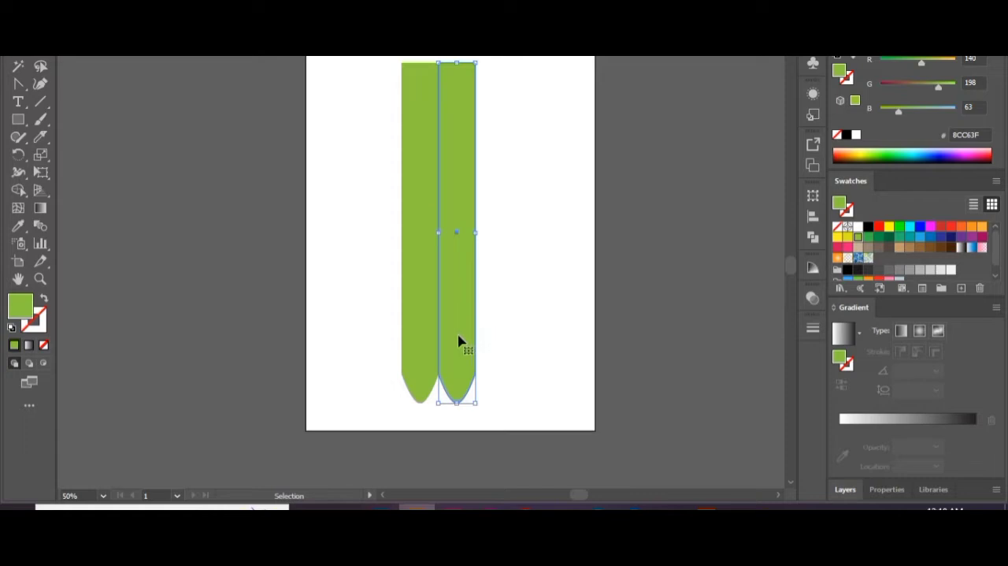
{"action": "left_click_drag", "start_coordinate": [449, 315], "coordinate": [488, 307]}
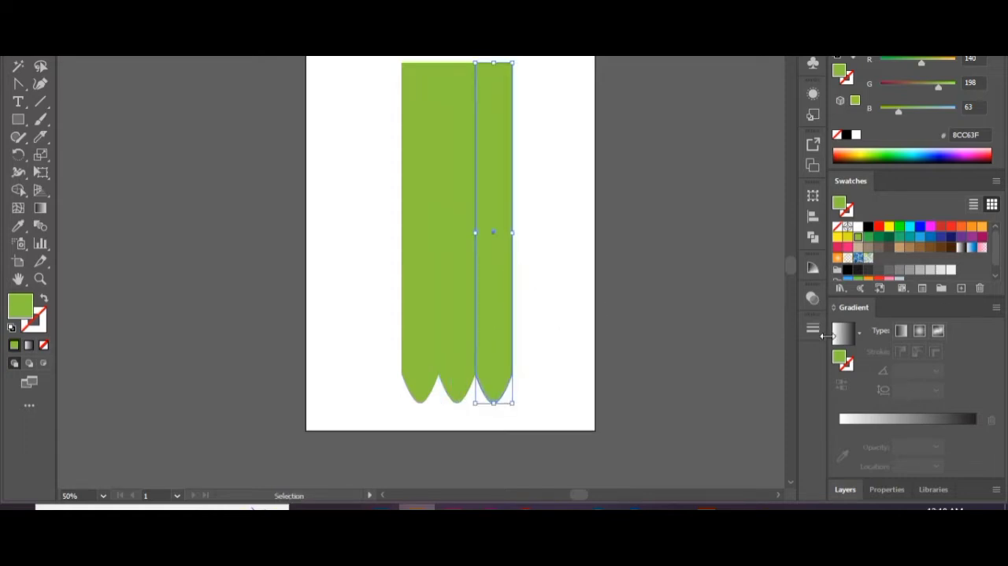
Fill the right strip with a linear gradient from the base green to a darker green with 48.08% saturation and 61.18% brightness.
{"action": "left_click_drag", "start_coordinate": [845, 420], "coordinate": [846, 454]}
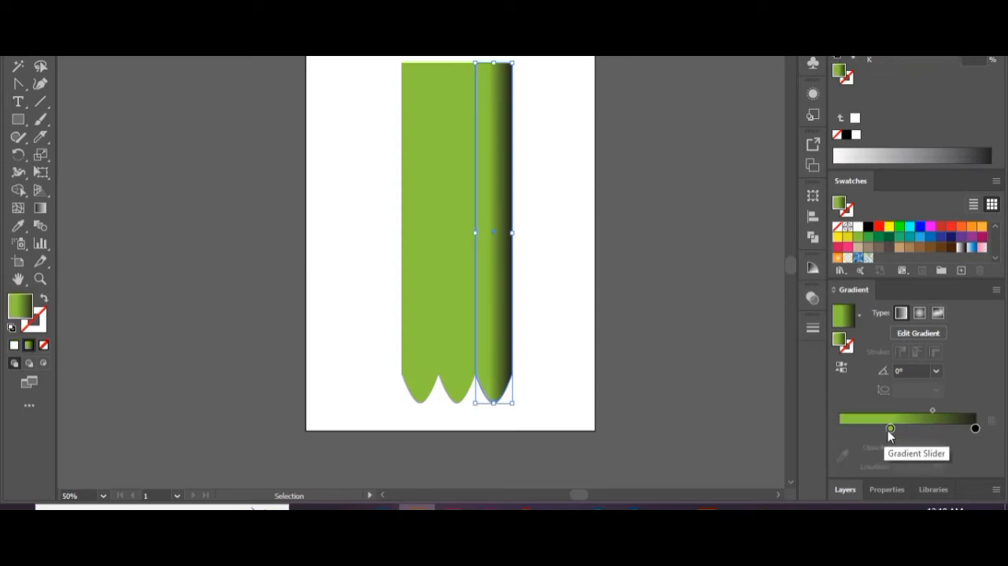
{"action": "left_click_drag", "start_coordinate": [890, 429], "coordinate": [911, 429]}
{"action": "left_click_drag", "start_coordinate": [974, 430], "coordinate": [965, 450]}
{"action": "left_click_drag", "start_coordinate": [912, 429], "coordinate": [864, 429]}
{"action": "left_click", "coordinate": [953, 429]}
{"action": "left_click", "coordinate": [996, 49]}
{"action": "left_click", "coordinate": [898, 92]}
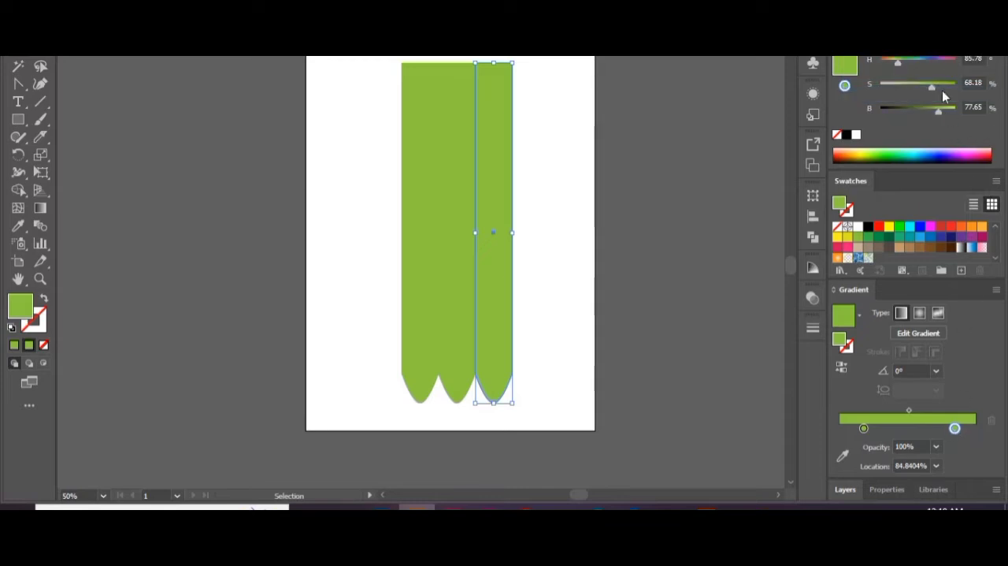
{"action": "left_click", "coordinate": [929, 85]}
{"action": "mouse_move", "coordinate": [937, 110]}
{"action": "left_mouse_down"}
{"action": "mouse_move", "coordinate": [926, 117]}
{"action": "mouse_move", "coordinate": [916, 88]}
{"action": "mouse_move", "coordinate": [925, 116]}
{"action": "left_mouse_up"}
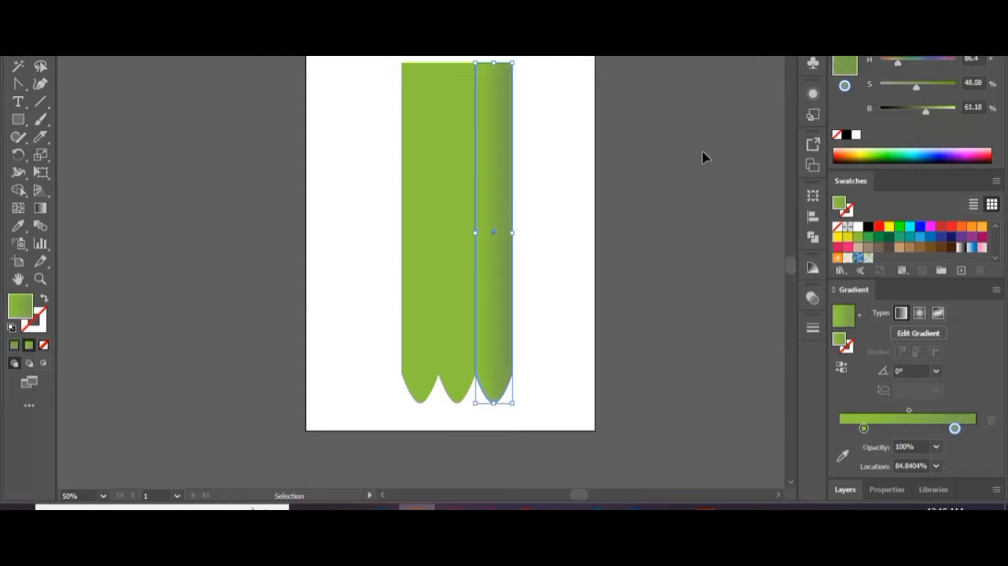
Give the left strip the green linear gradient with the darker stop at its outer edge and the base green at 100%.
{"action": "left_click", "coordinate": [421, 211]}
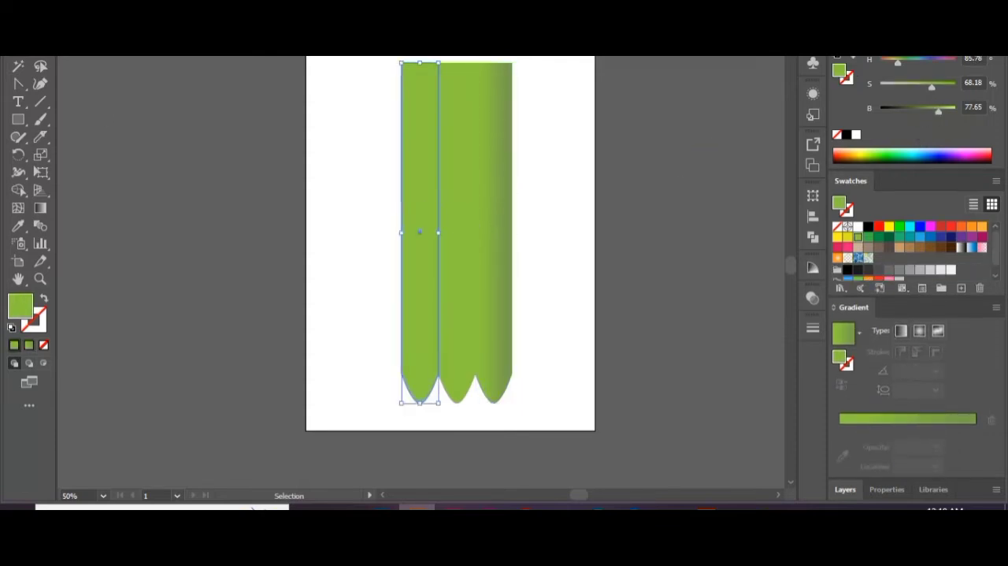
{"action": "key", "text": "a"}
{"action": "left_click", "coordinate": [863, 420]}
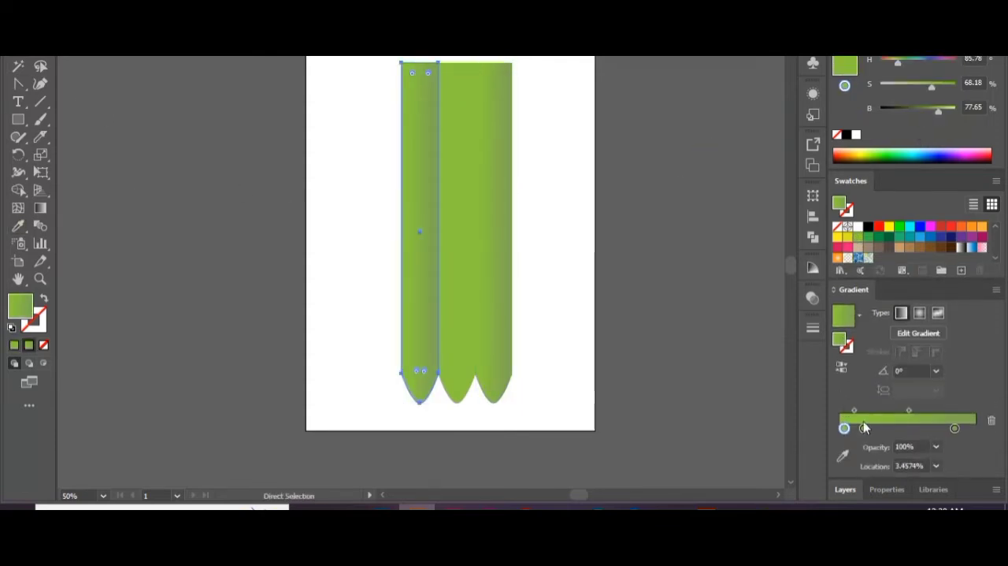
{"action": "left_click_drag", "start_coordinate": [844, 428], "coordinate": [977, 430]}
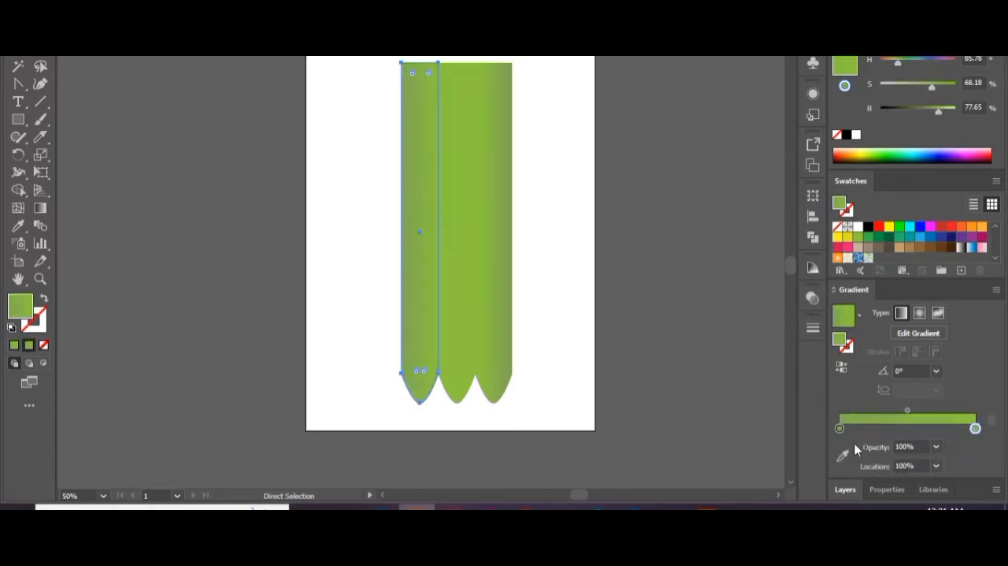
{"action": "left_click", "coordinate": [572, 284]}
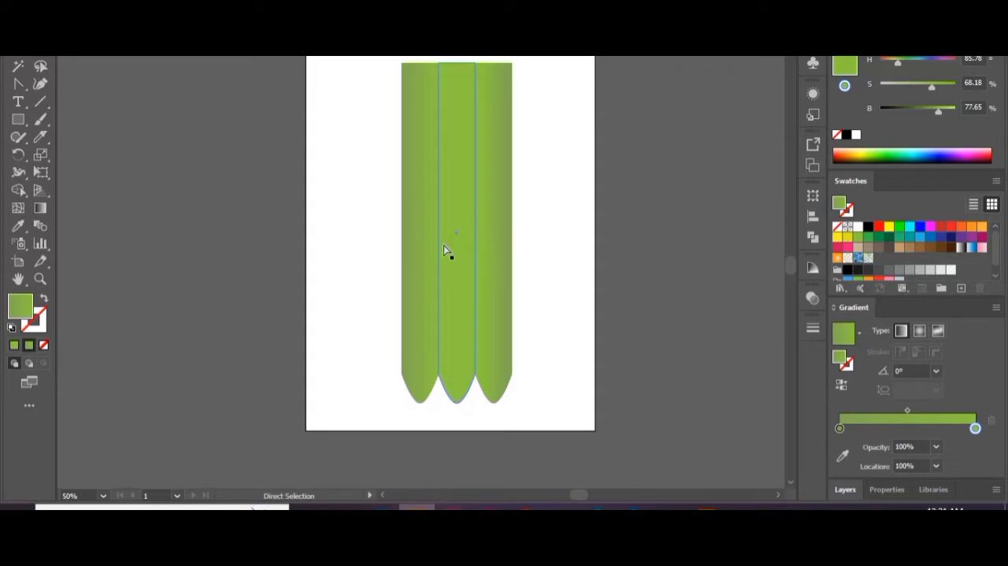
Add a pale green gradient stop with 29.8% saturation near 3% on the right strip as an edge highlight.
{"action": "left_click", "coordinate": [487, 226]}
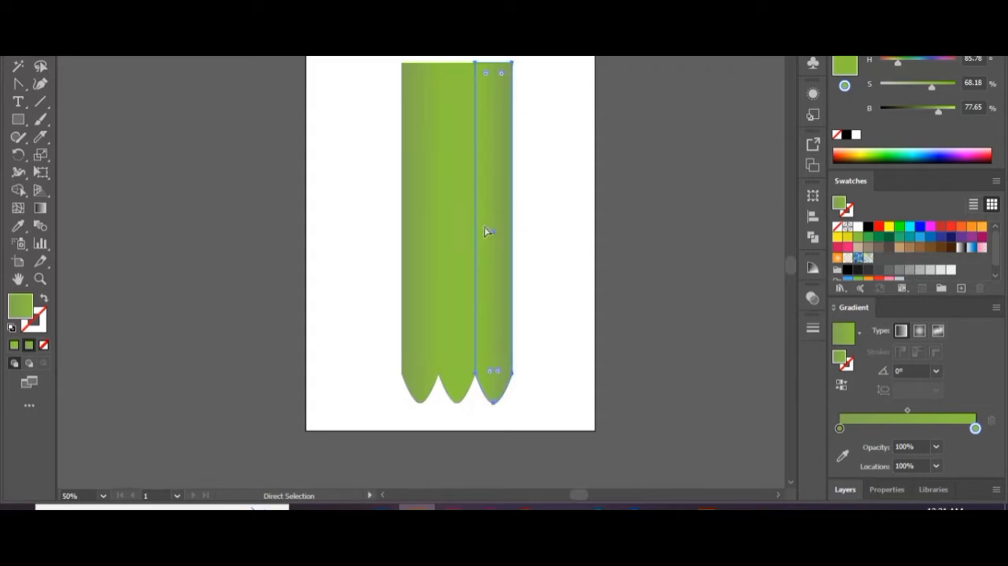
{"action": "left_click", "coordinate": [846, 428]}
{"action": "left_click_drag", "start_coordinate": [932, 86], "coordinate": [914, 85]}
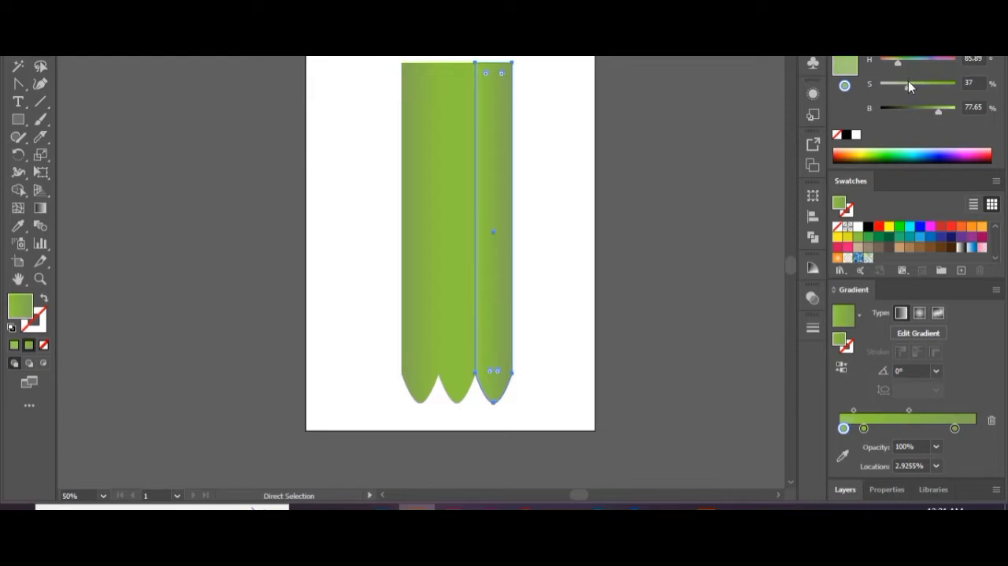
{"action": "left_click", "coordinate": [576, 172]}
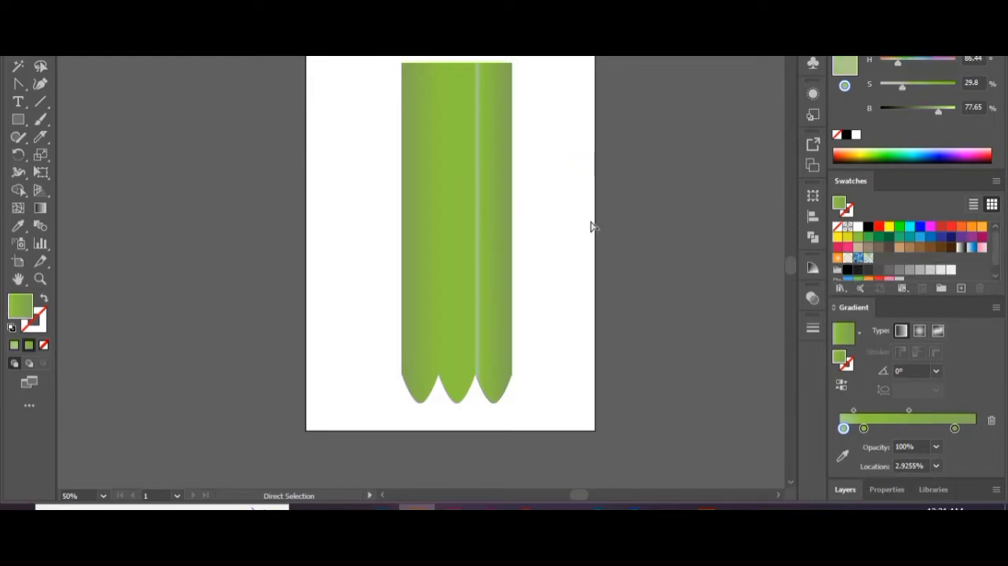
Select all three strips and narrow them together to about two thirds of their width, keeping their length.
{"action": "left_click_drag", "start_coordinate": [486, 213], "coordinate": [383, 269]}
{"action": "key", "text": "v"}
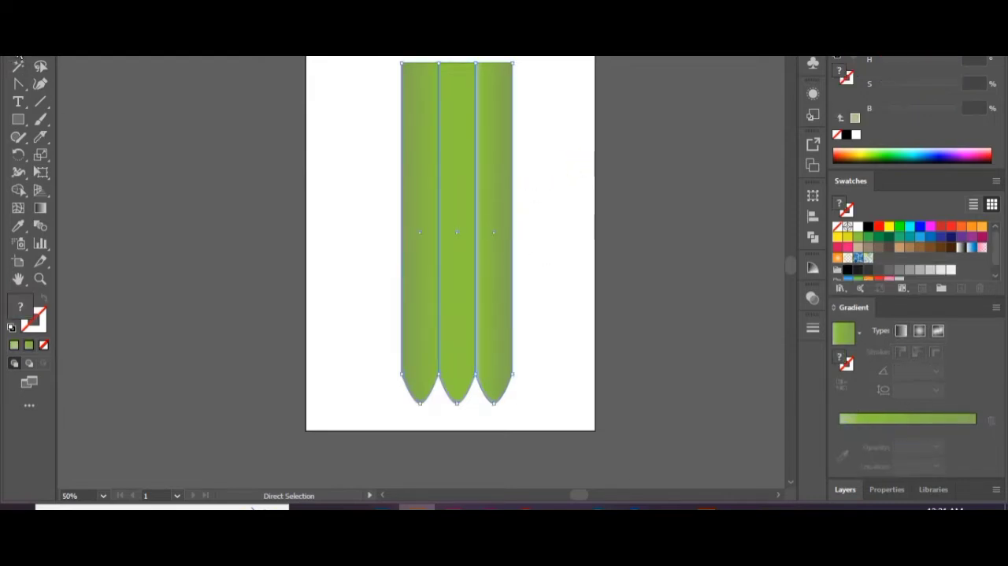
{"action": "left_click_drag", "start_coordinate": [524, 236], "coordinate": [475, 223]}
{"action": "left_click", "coordinate": [441, 264]}
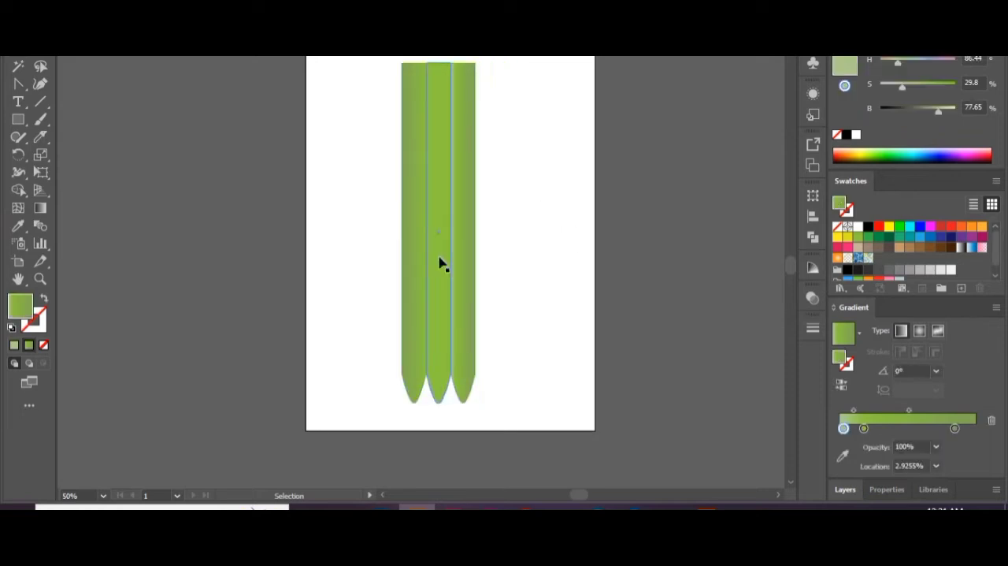
Group the three strips and move the pencil body up so it is centred across the artboard's width.
{"action": "key", "text": "ctrl+a"}
{"action": "right_click", "coordinate": [439, 197]}
{"action": "left_click", "coordinate": [504, 286]}
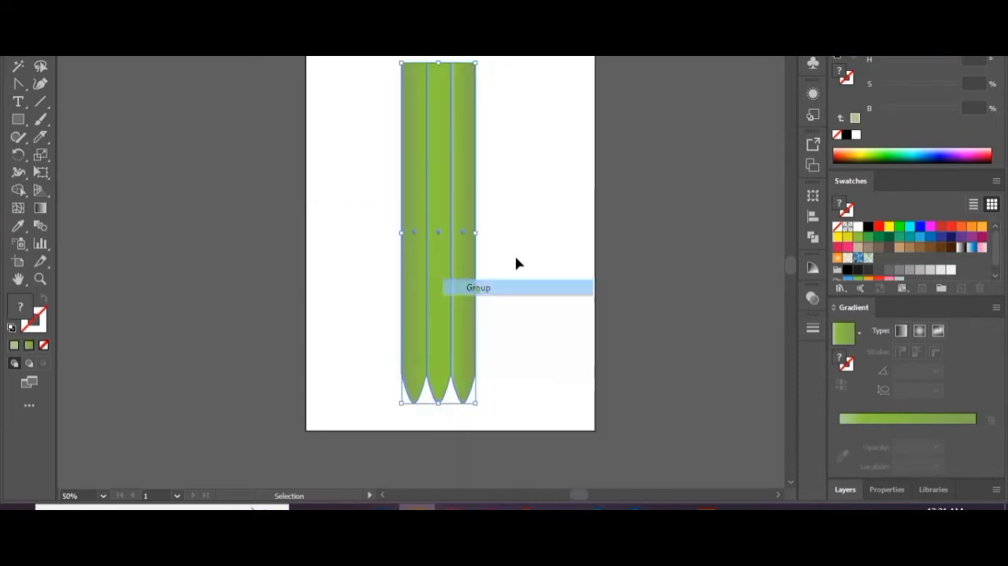
{"action": "left_click_drag", "start_coordinate": [433, 210], "coordinate": [444, 176]}
{"action": "left_click", "coordinate": [556, 210]}
{"action": "key", "text": "ctrl+minus"}
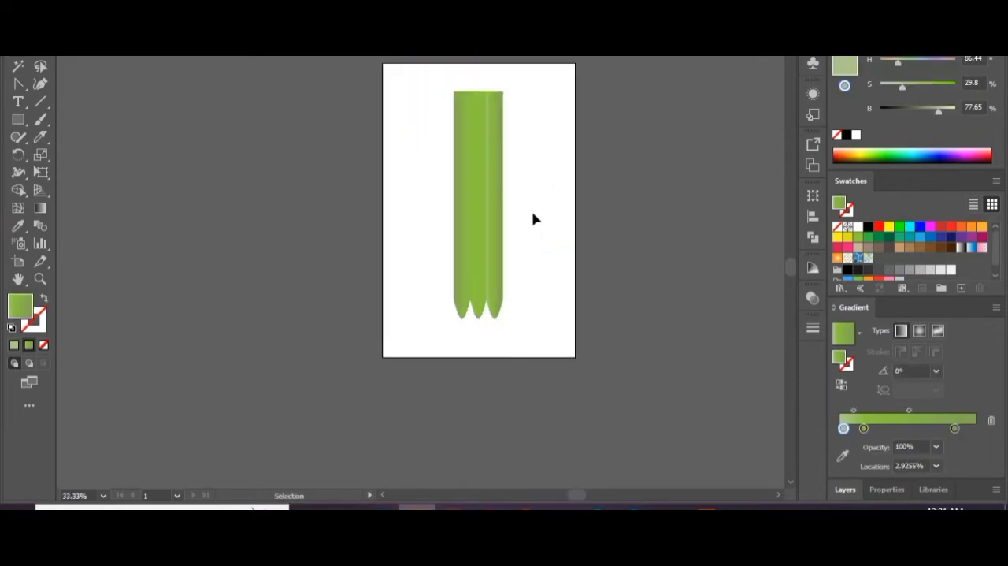
{"action": "left_click_drag", "start_coordinate": [531, 205], "coordinate": [394, 250]}
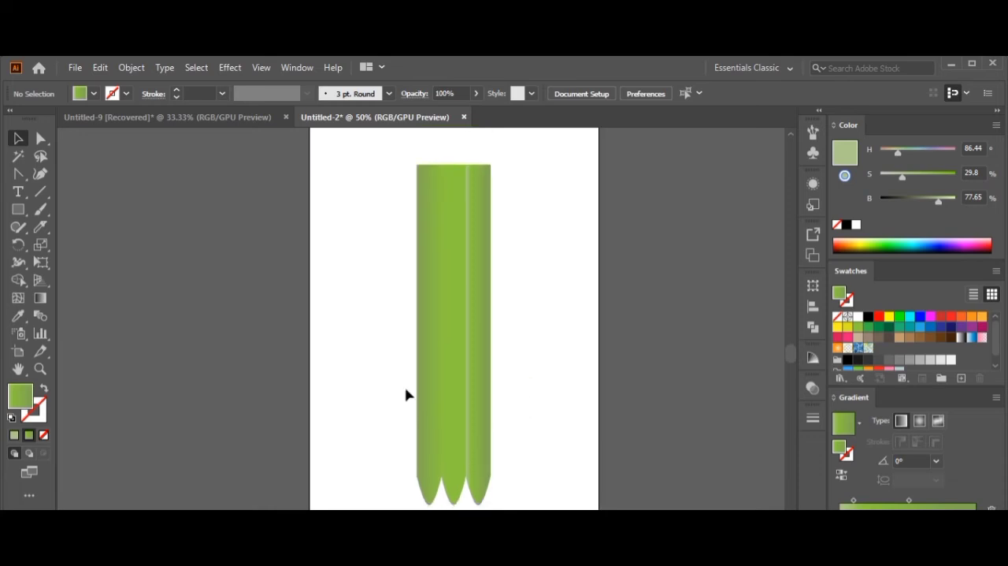
{"action": "left_click_drag", "start_coordinate": [543, 355], "coordinate": [313, 383]}
{"action": "left_click_drag", "start_coordinate": [490, 334], "coordinate": [461, 319]}
{"action": "left_click", "coordinate": [509, 320]}
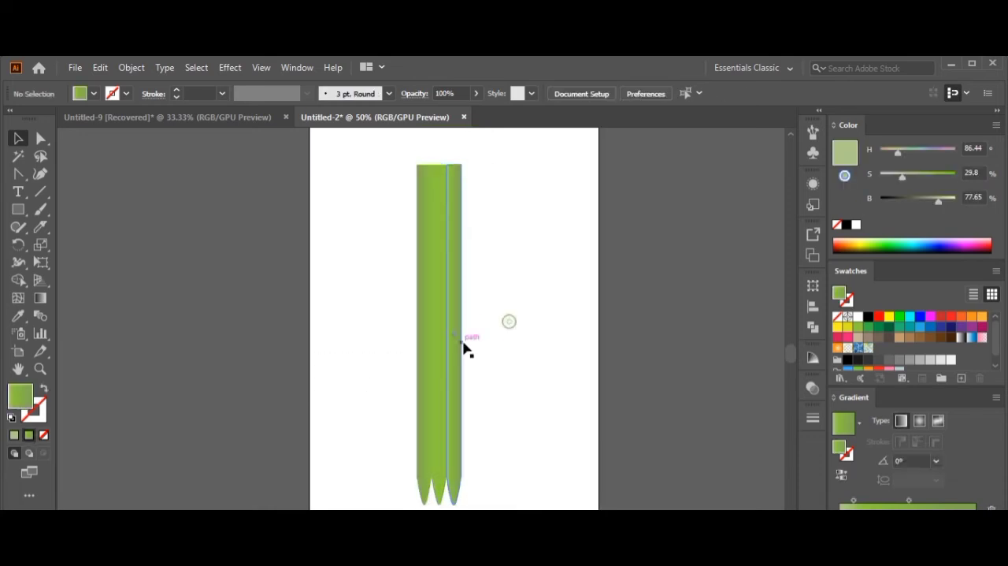
{"action": "key", "text": "ctrl+z"}
{"action": "left_click", "coordinate": [538, 346]}
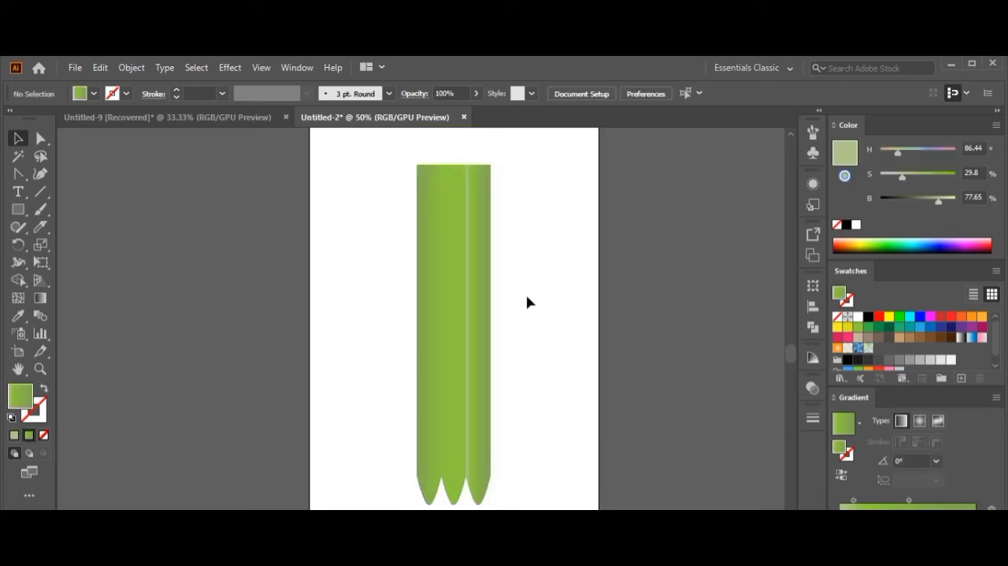
Draw a rectangle as wide as the pencil body over its scalloped lower end and fill it with the greyish-brown swatch.
{"action": "left_click", "coordinate": [19, 208]}
{"action": "left_click_drag", "start_coordinate": [417, 475], "coordinate": [491, 543]}
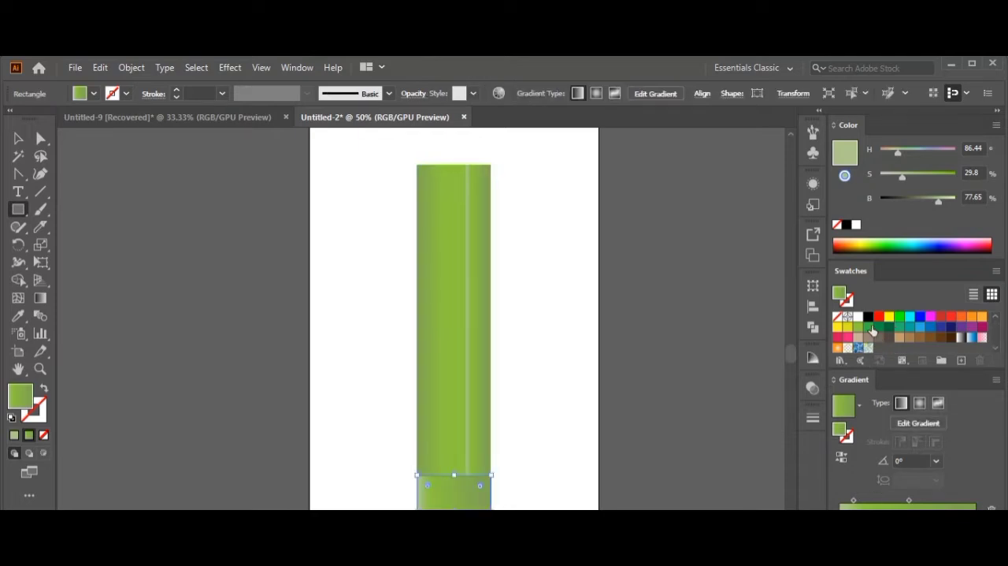
{"action": "left_click", "coordinate": [867, 338]}
{"action": "left_click", "coordinate": [19, 139]}
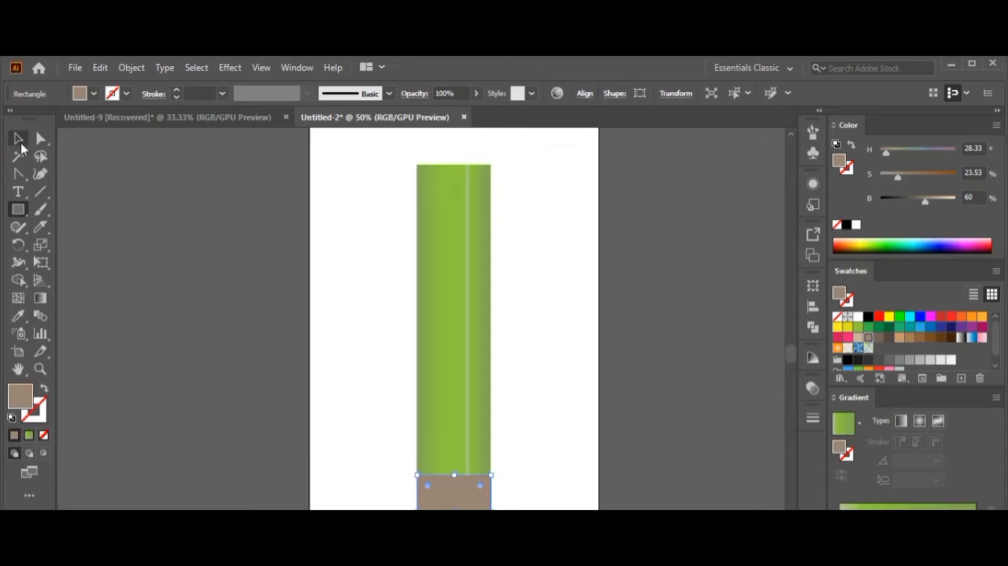
{"action": "left_click", "coordinate": [396, 502]}
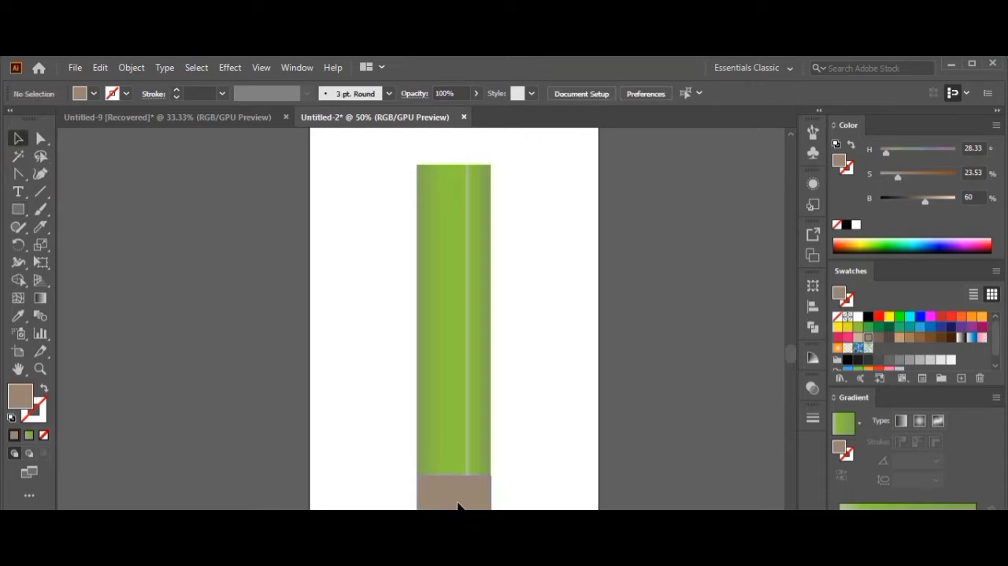
Extend the artboard's lower edge downward to make more room below the pencil.
{"action": "scroll", "coordinate": [513, 376], "scroll_direction": "down", "scroll_amount": 3}
{"action": "left_click", "coordinate": [19, 352]}
{"action": "left_click_drag", "start_coordinate": [445, 459], "coordinate": [445, 509]}
{"action": "left_click", "coordinate": [18, 138]}
Turn the brown rectangle into a downward triangle by adding a lower-edge midpoint anchor and deleting both lower corner anchors.
{"action": "left_click", "coordinate": [439, 355]}
{"action": "left_click_drag", "start_coordinate": [18, 181], "coordinate": [78, 192]}
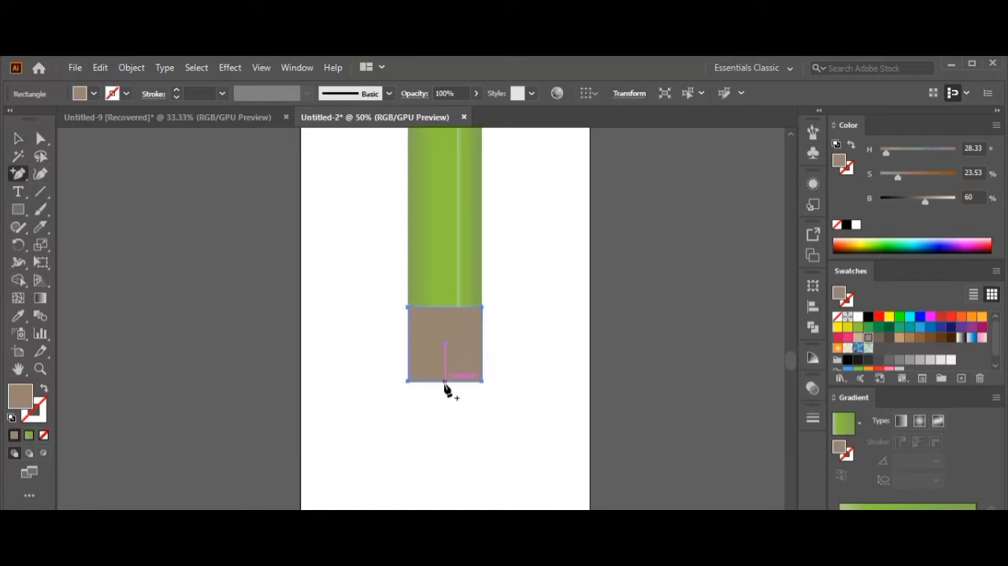
{"action": "left_click", "coordinate": [446, 382]}
{"action": "left_click_drag", "start_coordinate": [17, 174], "coordinate": [83, 214]}
{"action": "left_click", "coordinate": [483, 381]}
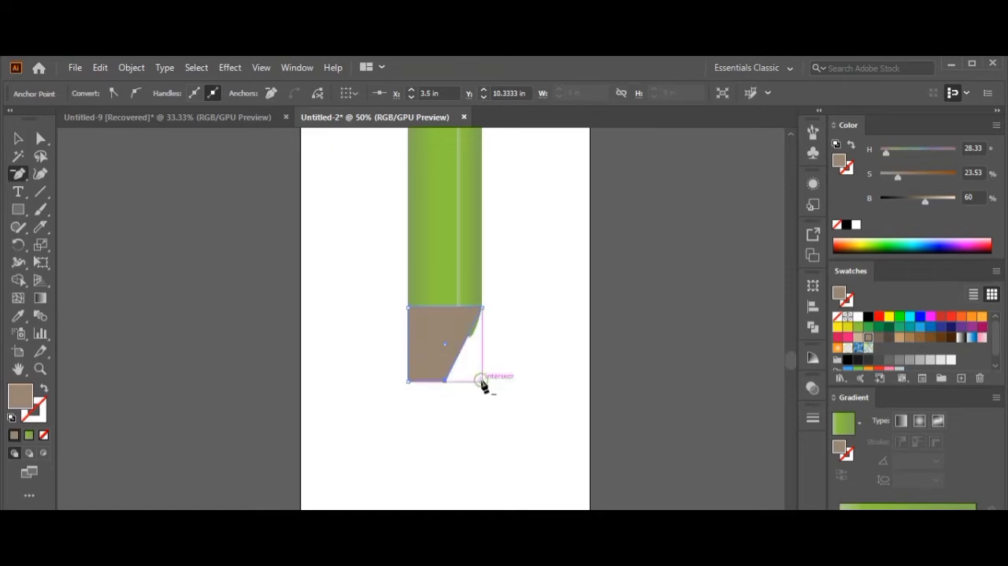
{"action": "left_click", "coordinate": [408, 381]}
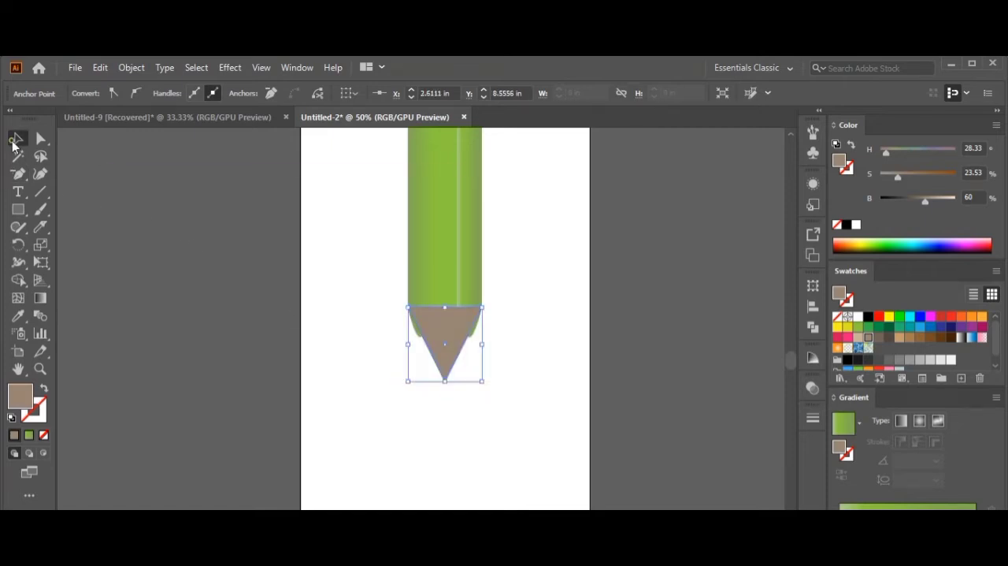
Send the brown triangle behind the green pencil body.
{"action": "left_click", "coordinate": [18, 138]}
{"action": "right_click", "coordinate": [449, 334]}
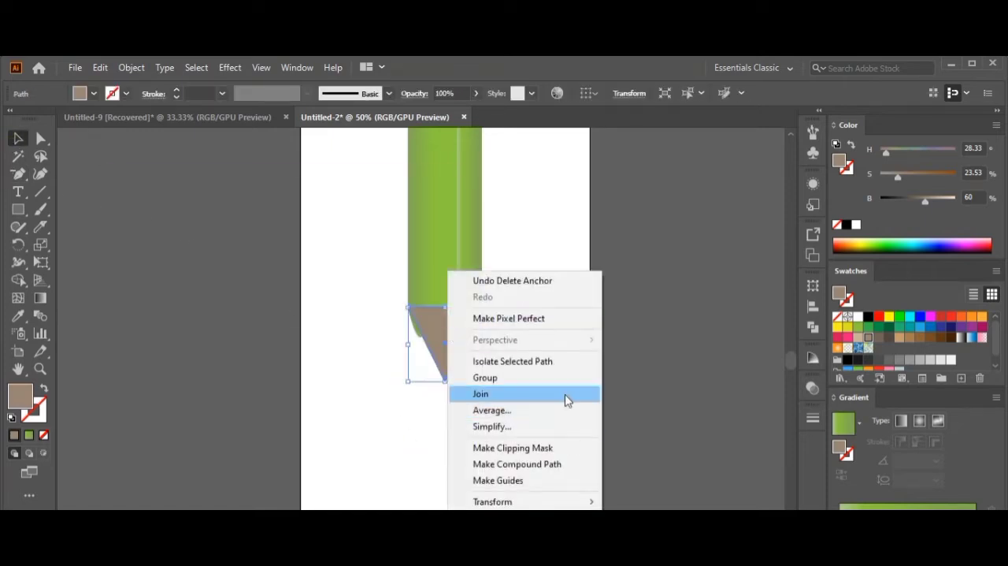
{"action": "left_click", "coordinate": [646, 563]}
{"action": "left_click", "coordinate": [466, 442]}
Stretch the brown triangle downward into a longer, sharper pencil point.
{"action": "left_click", "coordinate": [437, 352]}
{"action": "left_click_drag", "start_coordinate": [446, 379], "coordinate": [446, 439]}
{"action": "left_click", "coordinate": [430, 473]}
{"action": "left_click", "coordinate": [444, 378]}
{"action": "left_click", "coordinate": [417, 462]}
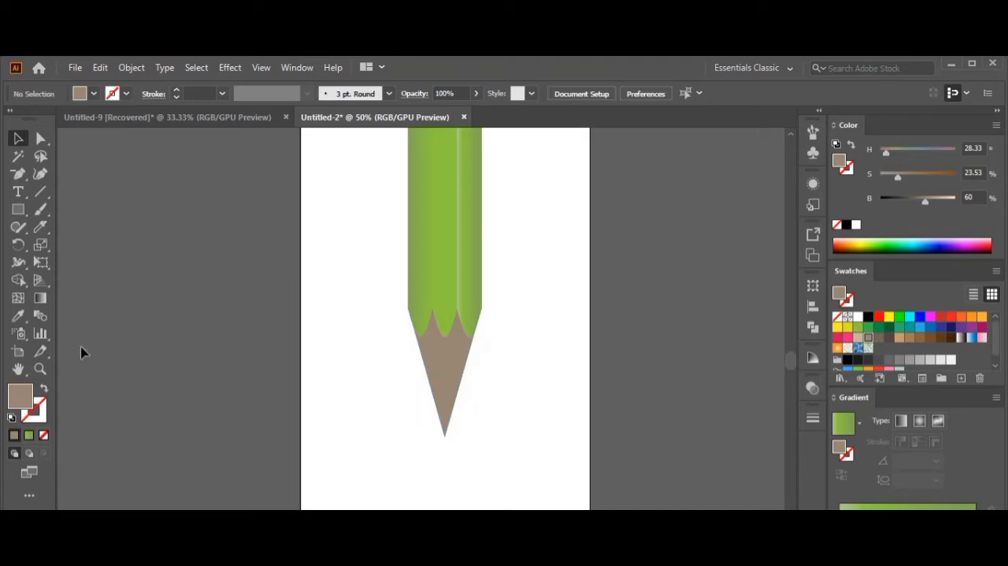
Slice the brown point with a slanted Knife cut to separate its lower end as the lead.
{"action": "left_click", "coordinate": [41, 226]}
{"action": "left_click", "coordinate": [76, 263]}
{"action": "left_click_drag", "start_coordinate": [410, 416], "coordinate": [481, 382]}
{"action": "left_click", "coordinate": [22, 141]}
Fill the separated lead tip with a linear gradient running black, white, black.
{"action": "left_click", "coordinate": [41, 139]}
{"action": "left_click", "coordinate": [374, 442]}
{"action": "left_click", "coordinate": [447, 403]}
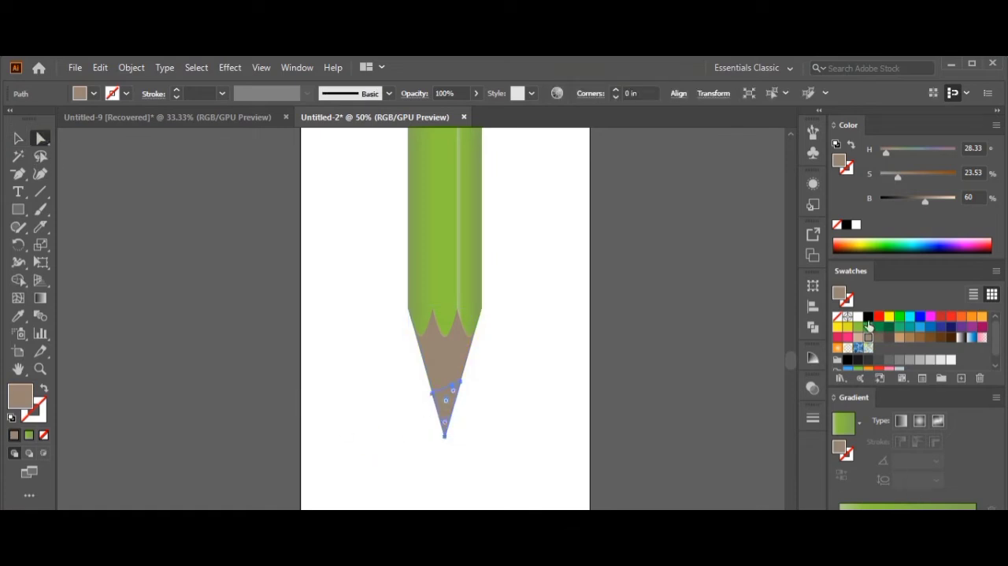
{"action": "mouse_move", "coordinate": [843, 503]}
{"action": "left_mouse_down"}
{"action": "mouse_move", "coordinate": [872, 517]}
{"action": "mouse_move", "coordinate": [876, 543]}
{"action": "mouse_move", "coordinate": [895, 545]}
{"action": "mouse_move", "coordinate": [905, 515]}
{"action": "mouse_move", "coordinate": [933, 515]}
{"action": "mouse_move", "coordinate": [919, 515]}
{"action": "mouse_move", "coordinate": [957, 537]}
{"action": "left_mouse_up"}
{"action": "left_click", "coordinate": [891, 515]}
{"action": "left_click_drag", "start_coordinate": [858, 317], "coordinate": [977, 515]}
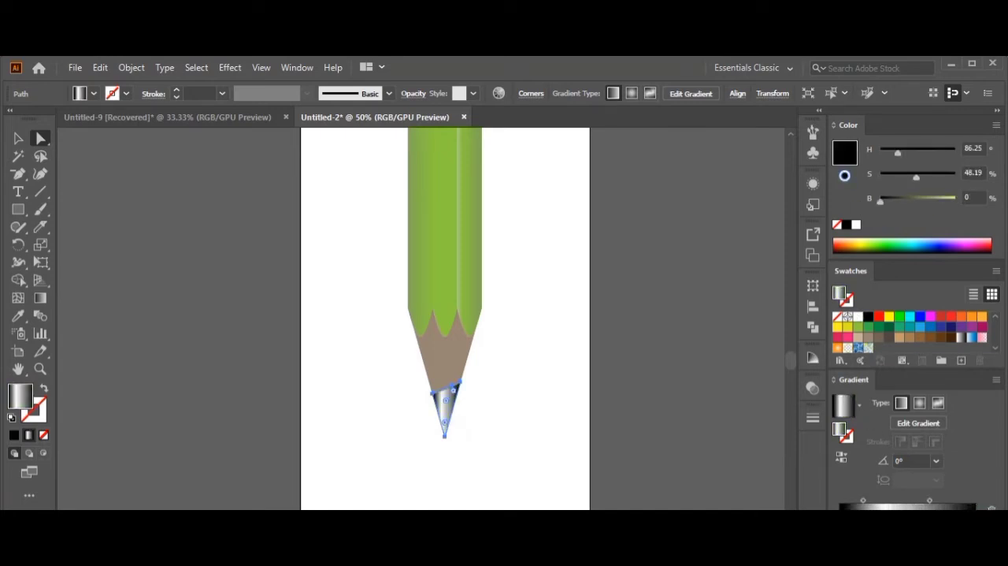
Rebalance the lead tip's gradient so black covers more of the left side and the white highlight sits further right.
{"action": "left_click_drag", "start_coordinate": [863, 499], "coordinate": [932, 516]}
{"action": "left_click", "coordinate": [588, 441]}
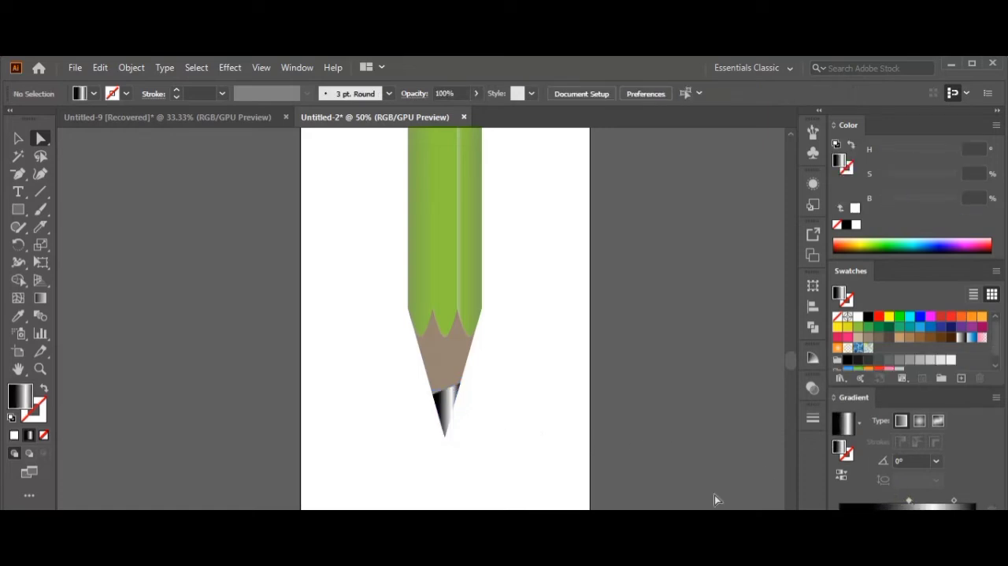
{"action": "left_click", "coordinate": [450, 404]}
{"action": "left_click_drag", "start_coordinate": [902, 501], "coordinate": [915, 503]}
{"action": "left_click", "coordinate": [515, 455]}
{"action": "scroll", "coordinate": [517, 457], "scroll_direction": "down", "scroll_amount": 2}
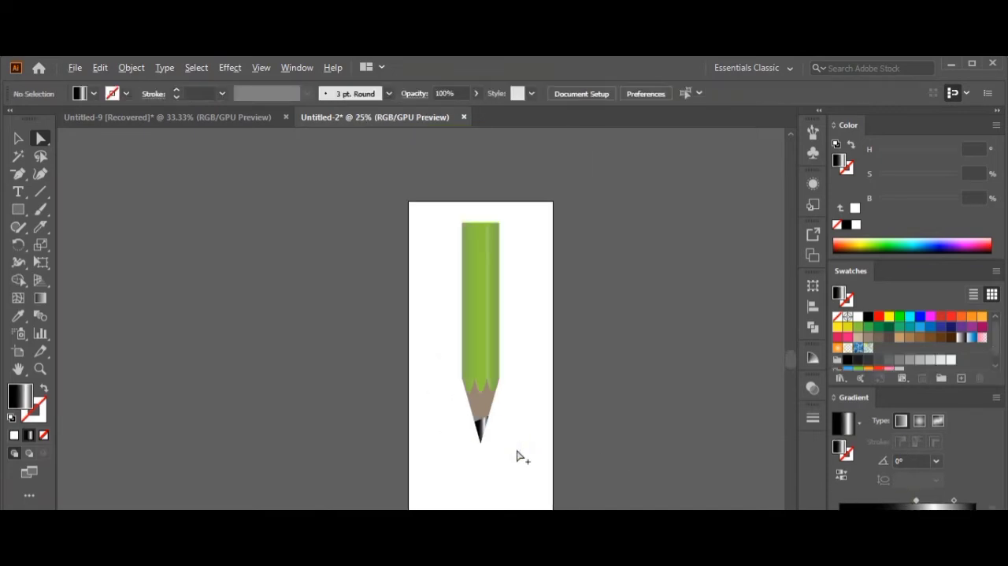
Give the wooden point a linear gradient using its own brown at both ends, removing the black and white stops.
{"action": "scroll", "coordinate": [523, 428], "scroll_direction": "up", "scroll_amount": 2}
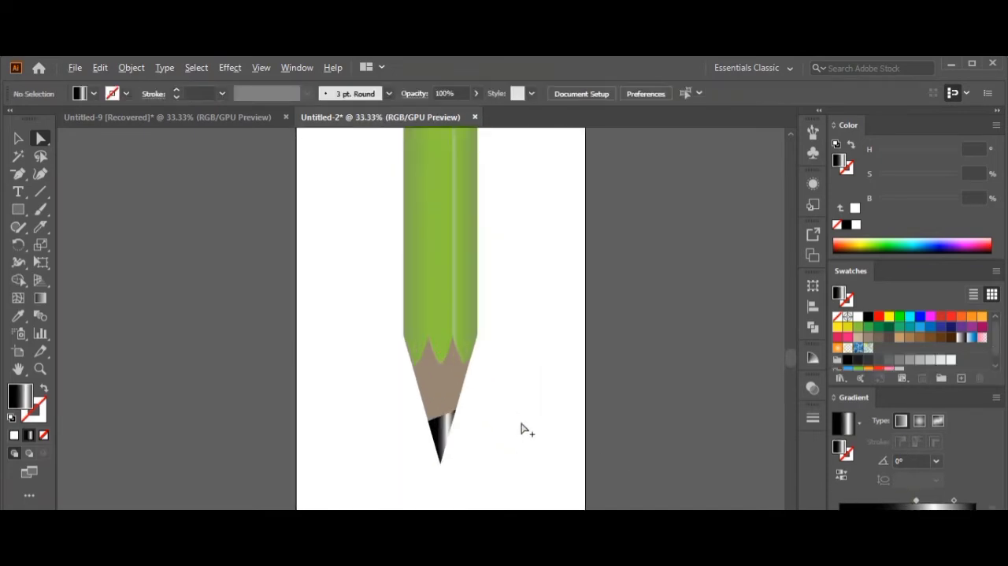
{"action": "left_click", "coordinate": [444, 380]}
{"action": "left_click", "coordinate": [844, 450]}
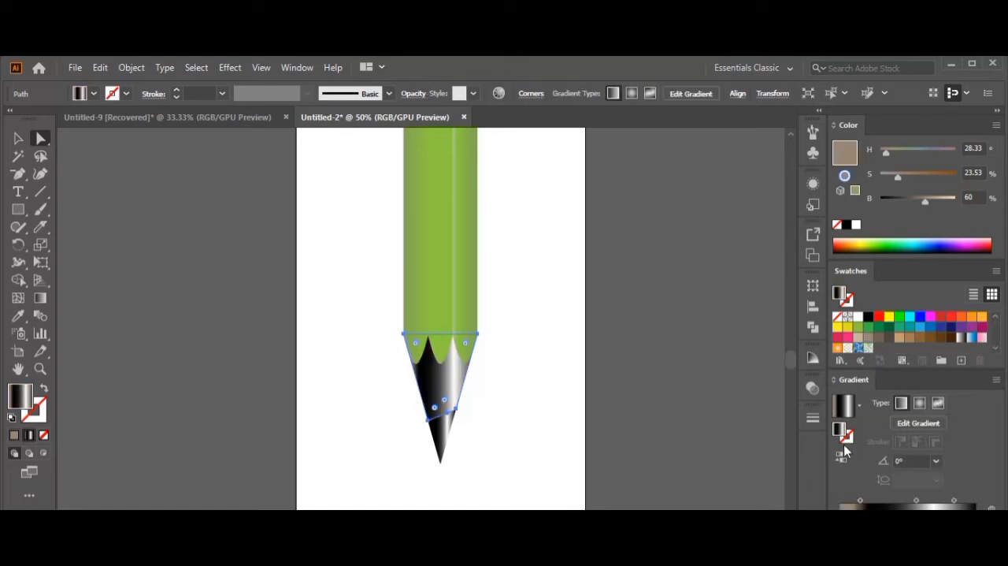
{"action": "left_click_drag", "start_coordinate": [881, 517], "coordinate": [881, 553]}
{"action": "left_click_drag", "start_coordinate": [934, 517], "coordinate": [935, 553]}
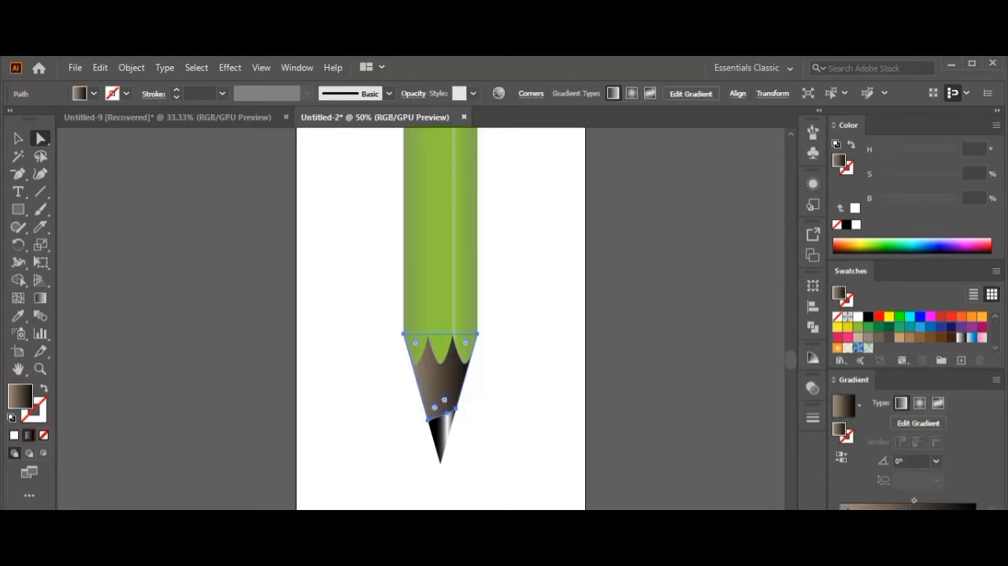
{"action": "left_click_drag", "start_coordinate": [868, 337], "coordinate": [906, 512]}
{"action": "left_click_drag", "start_coordinate": [977, 517], "coordinate": [976, 553]}
{"action": "left_click_drag", "start_coordinate": [868, 316], "coordinate": [956, 553]}
{"action": "left_click_drag", "start_coordinate": [917, 516], "coordinate": [964, 517]}
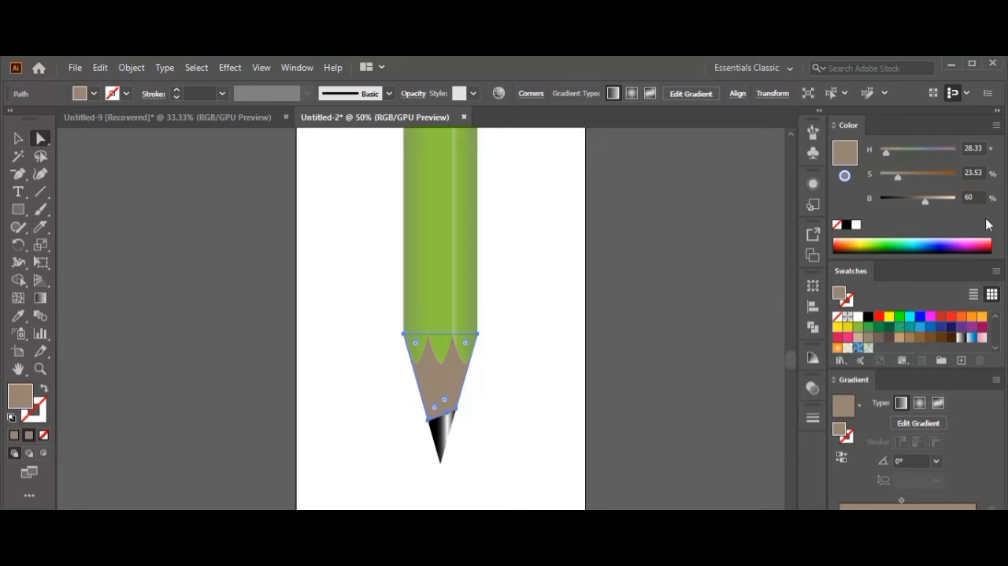
Darken the wooden point's outer gradient stops to about 39% brightness, leaving lighter brown between them and shifted slightly right.
{"action": "left_click_drag", "start_coordinate": [925, 201], "coordinate": [910, 201]}
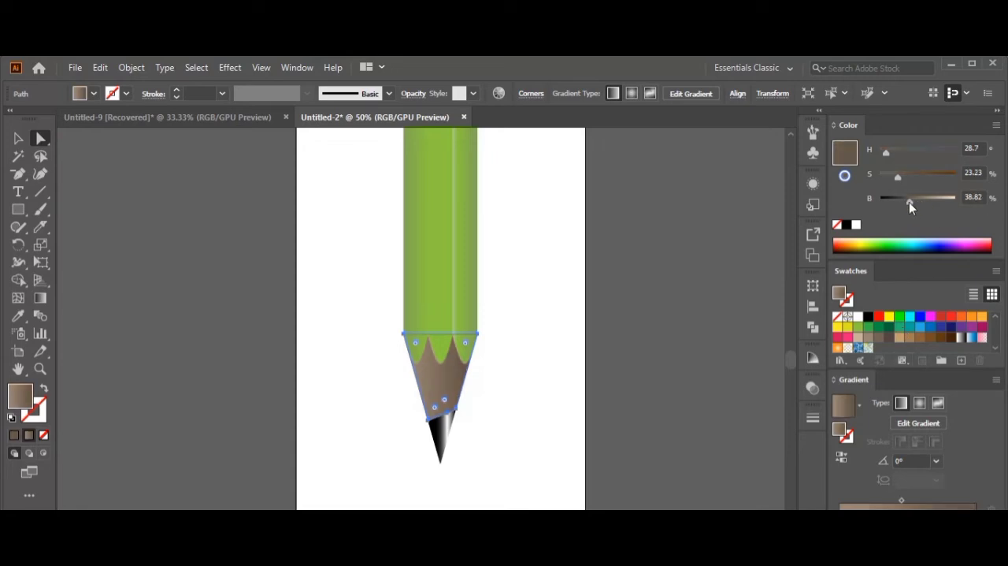
{"action": "mouse_move", "coordinate": [918, 517]}
{"action": "left_mouse_down"}
{"action": "mouse_move", "coordinate": [884, 517]}
{"action": "mouse_move", "coordinate": [906, 517]}
{"action": "left_mouse_up"}
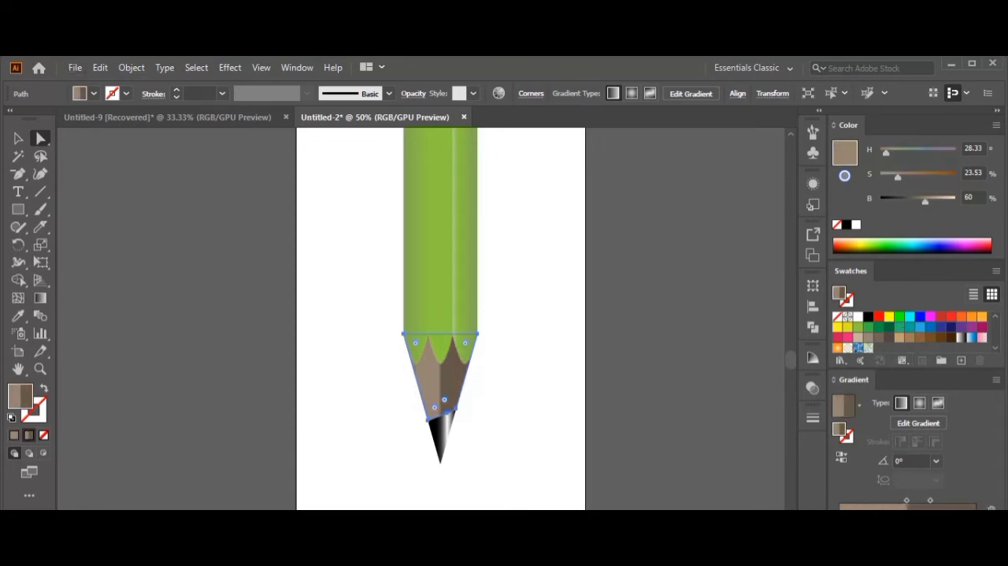
{"action": "key", "text": "ctrl+z"}
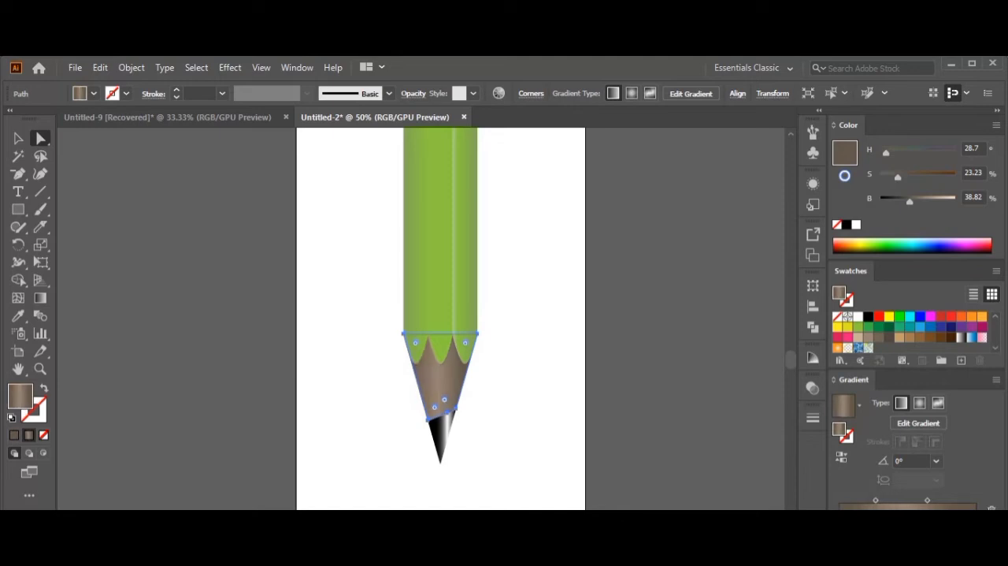
{"action": "mouse_move", "coordinate": [901, 515]}
{"action": "left_mouse_down"}
{"action": "mouse_move", "coordinate": [920, 515]}
{"action": "mouse_move", "coordinate": [879, 502]}
{"action": "mouse_move", "coordinate": [899, 502]}
{"action": "left_mouse_up"}
{"action": "left_click", "coordinate": [921, 516]}
Lighten the wooden point's middle gradient stop to about 72% brightness and 18% saturation.
{"action": "left_click_drag", "start_coordinate": [923, 202], "coordinate": [936, 202]}
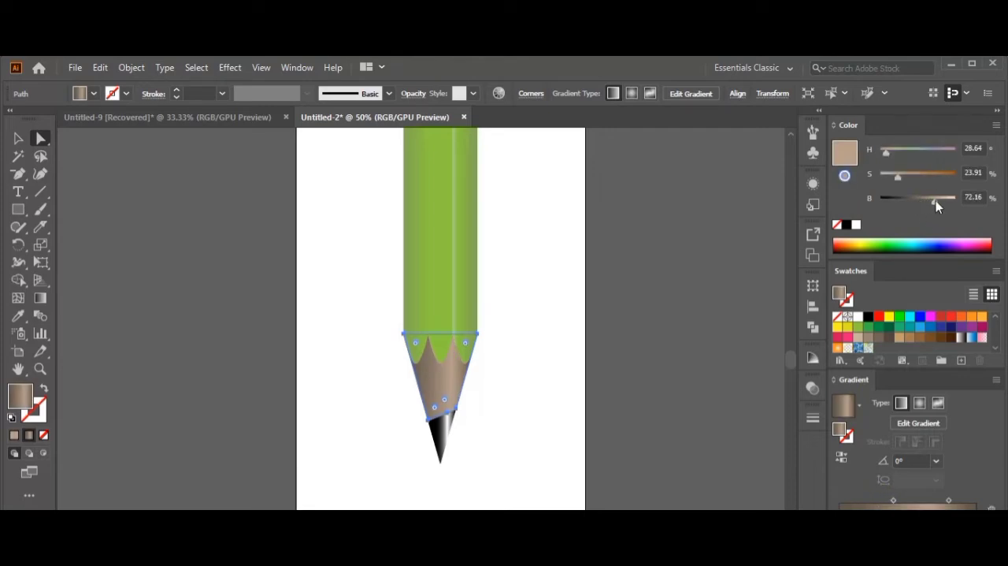
{"action": "left_click_drag", "start_coordinate": [896, 177], "coordinate": [892, 176]}
{"action": "left_click", "coordinate": [537, 406]}
Extend the artboard's upper edge upward to make more room above the pencil body.
{"action": "scroll", "coordinate": [535, 408], "scroll_direction": "down", "scroll_amount": 1}
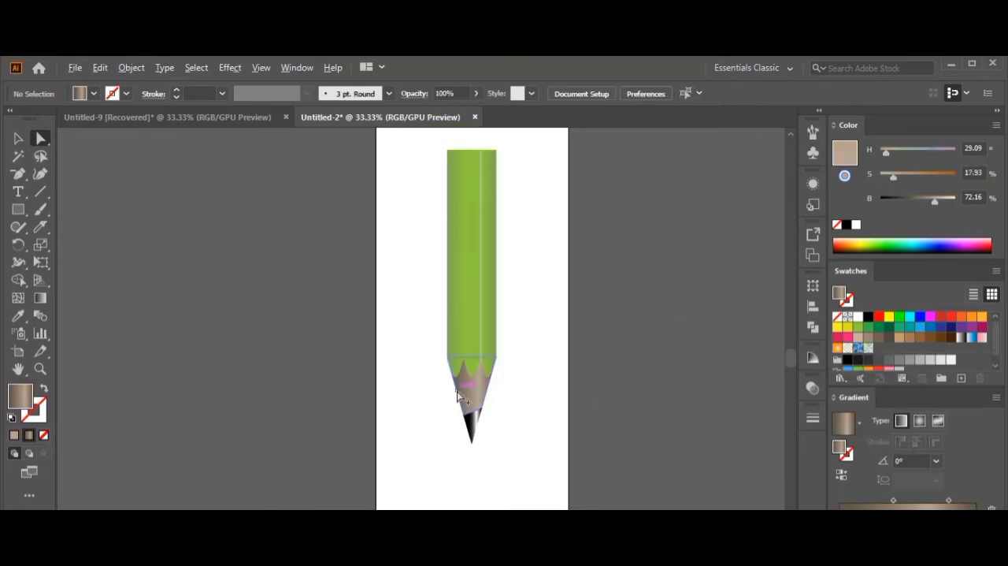
{"action": "left_click_drag", "start_coordinate": [541, 308], "coordinate": [530, 424]}
{"action": "left_click", "coordinate": [18, 210]}
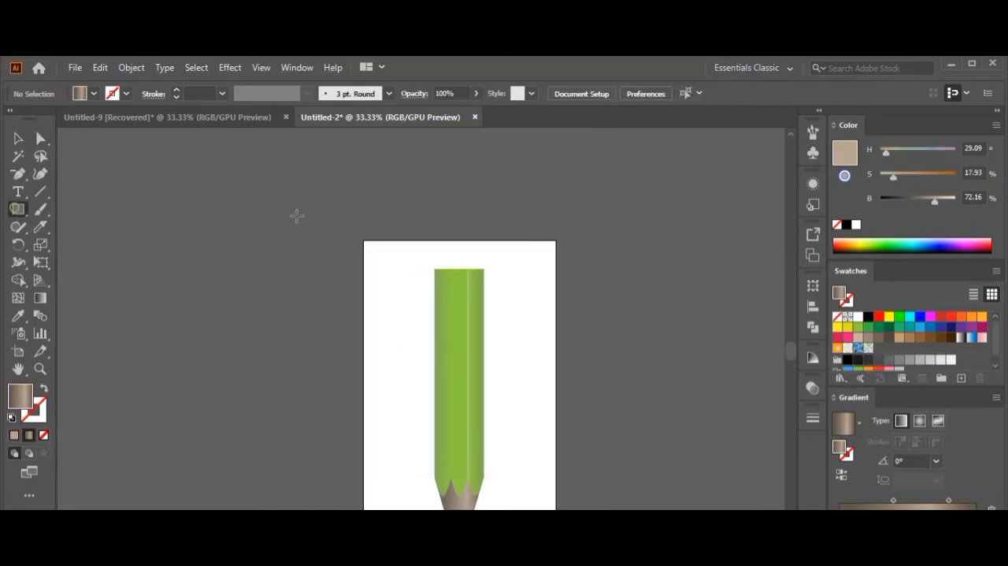
{"action": "left_click", "coordinate": [18, 351]}
{"action": "left_click_drag", "start_coordinate": [462, 241], "coordinate": [462, 153]}
{"action": "key", "text": "v"}
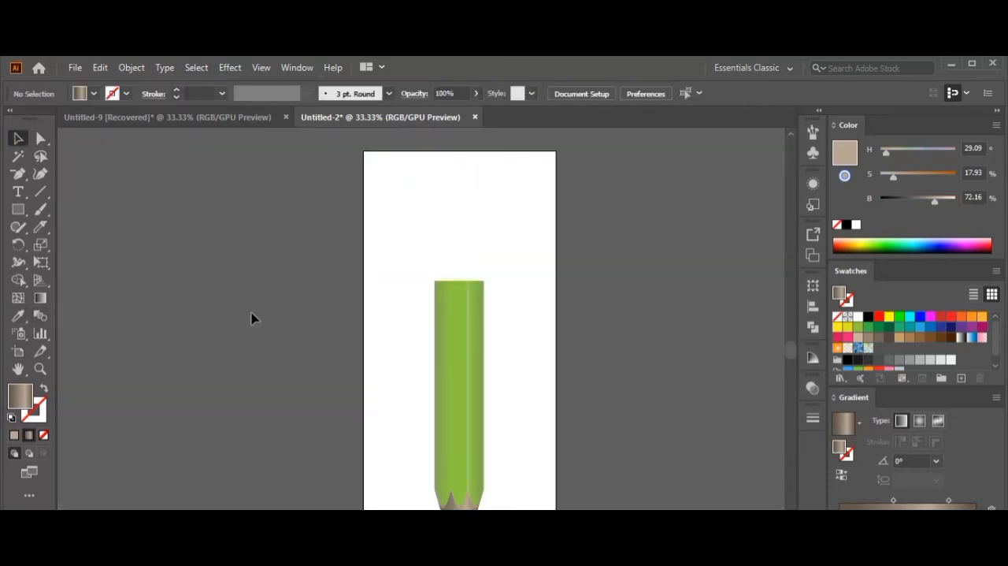
{"action": "left_click_drag", "start_coordinate": [506, 261], "coordinate": [438, 424]}
{"action": "right_click", "coordinate": [458, 418]}
{"action": "left_click", "coordinate": [528, 277]}
{"action": "left_click", "coordinate": [531, 278]}
Draw a roughly square block on top of the pencil body, matching its width, and fill it with yellow.
{"action": "left_click", "coordinate": [18, 209]}
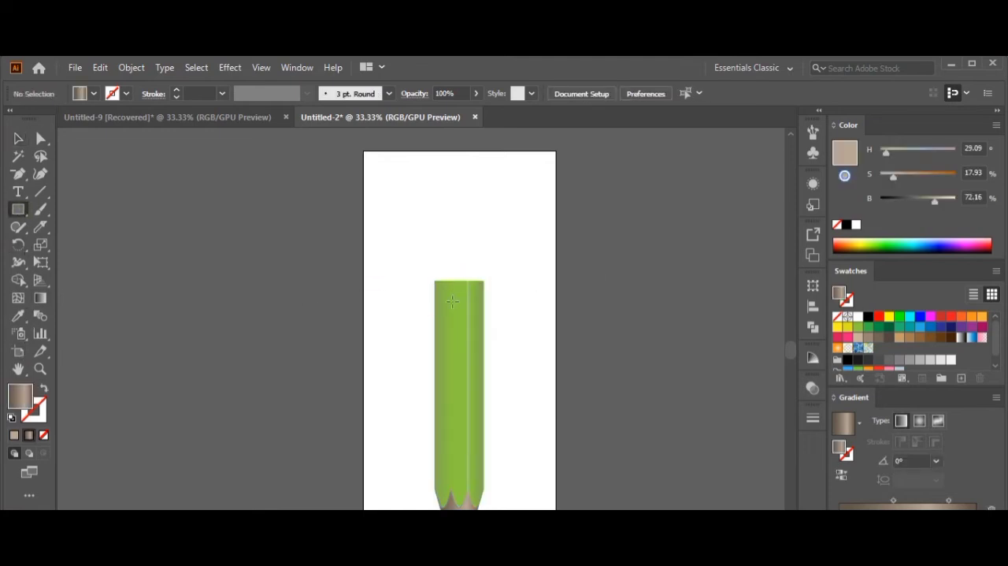
{"action": "mouse_move", "coordinate": [434, 280]}
{"action": "left_mouse_down"}
{"action": "mouse_move", "coordinate": [482, 255]}
{"action": "mouse_move", "coordinate": [486, 231]}
{"action": "left_mouse_up"}
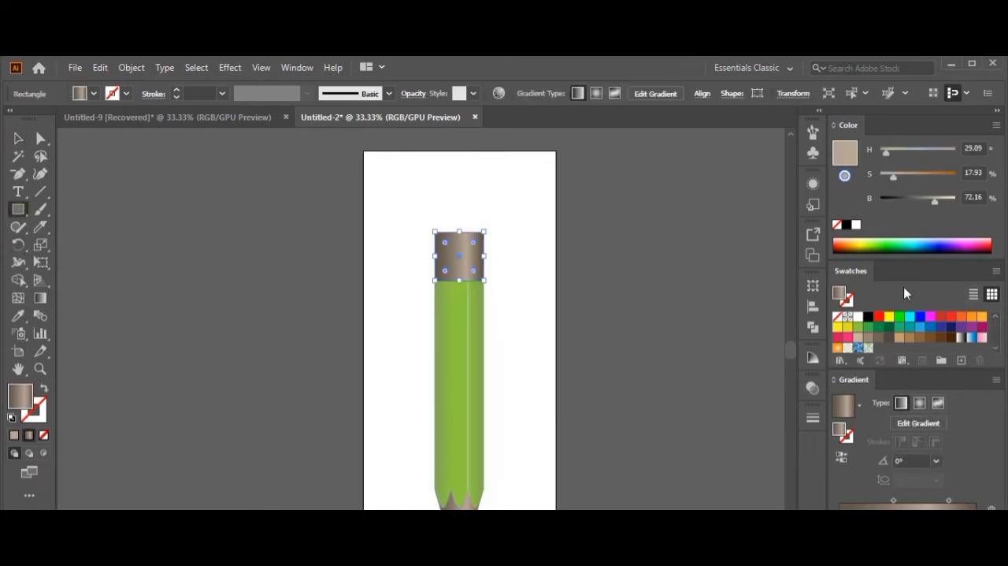
{"action": "left_click", "coordinate": [890, 317]}
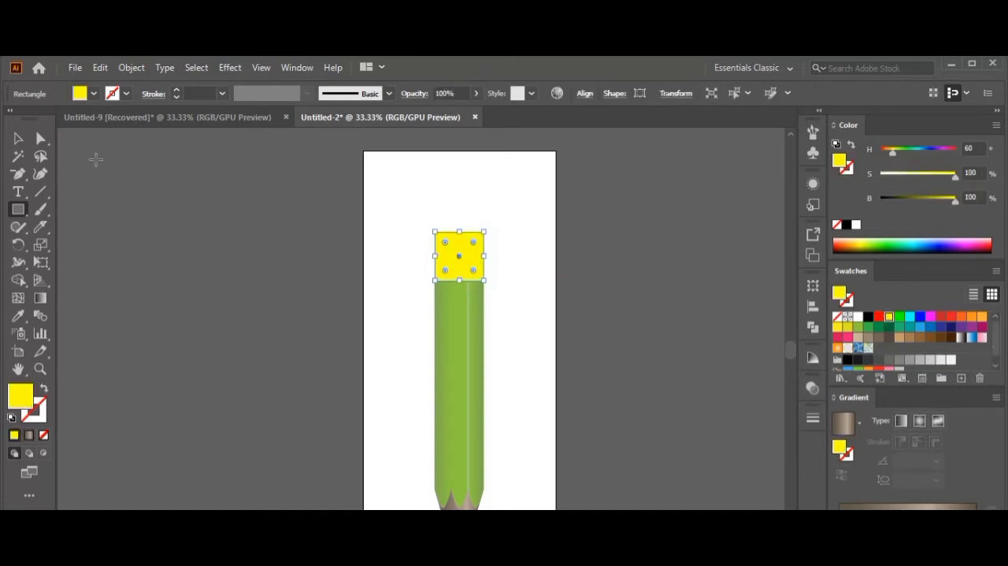
{"action": "left_click", "coordinate": [18, 138]}
{"action": "left_click", "coordinate": [400, 309]}
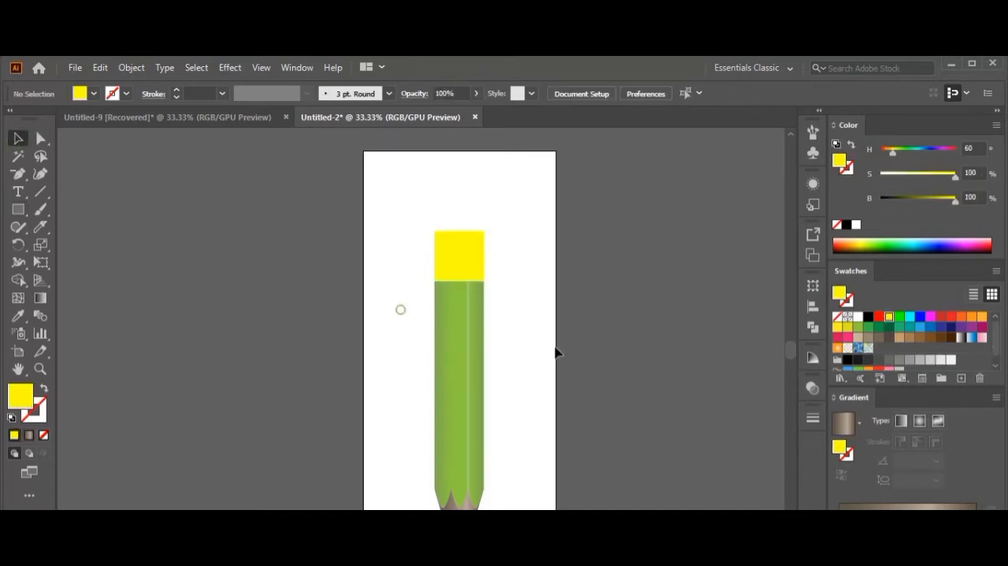
Give the yellow block a linear gradient with bright yellow at both ends, removing the leftover brown stops.
{"action": "double_click", "coordinate": [841, 446]}
{"action": "left_click", "coordinate": [645, 254]}
{"action": "left_click", "coordinate": [479, 245]}
{"action": "left_click", "coordinate": [851, 505]}
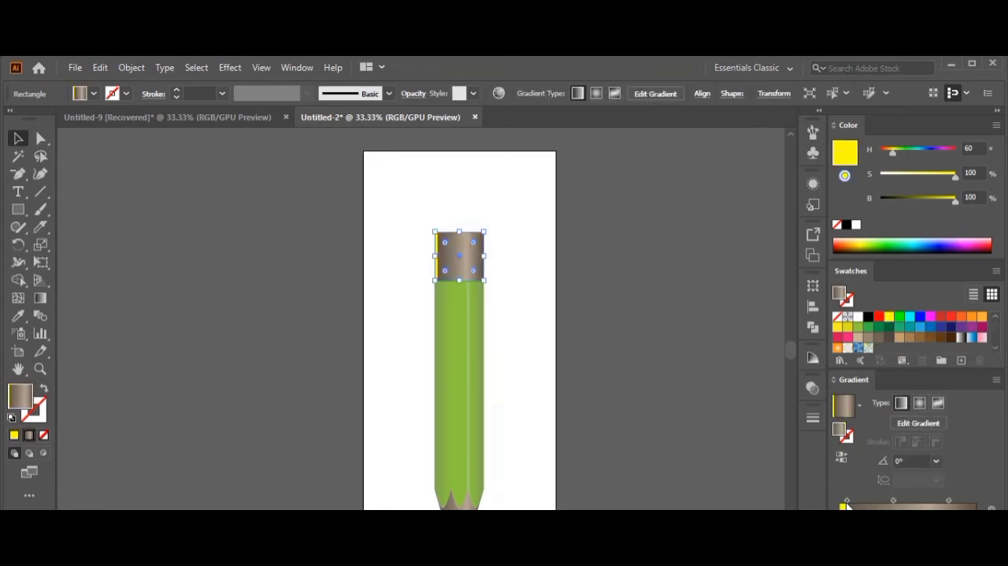
{"action": "left_click_drag", "start_coordinate": [933, 516], "coordinate": [931, 551]}
{"action": "left_click_drag", "start_coordinate": [853, 516], "coordinate": [853, 552]}
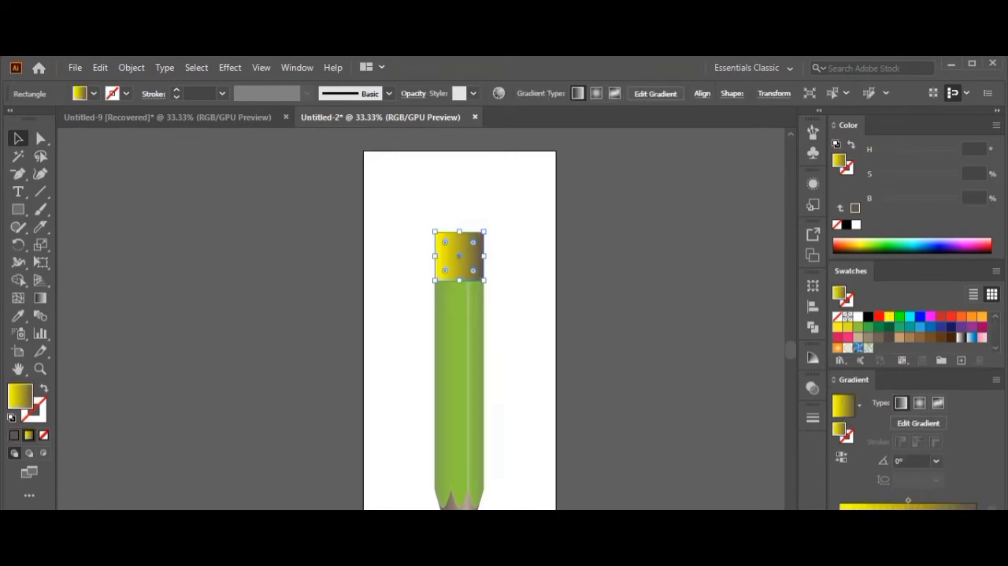
{"action": "left_click_drag", "start_coordinate": [840, 516], "coordinate": [916, 516]}
{"action": "left_click_drag", "start_coordinate": [977, 516], "coordinate": [977, 548]}
{"action": "left_click_drag", "start_coordinate": [915, 516], "coordinate": [967, 516]}
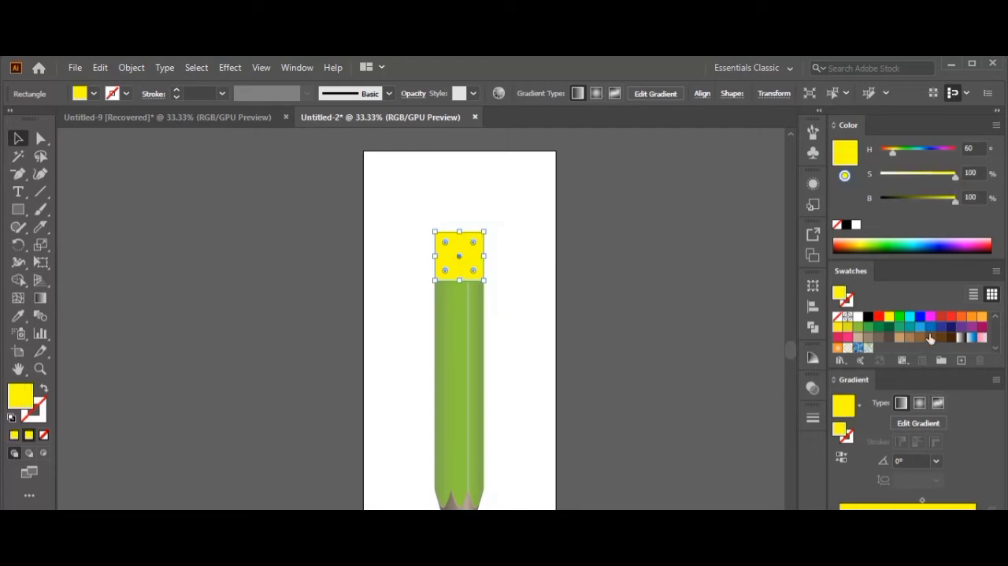
Change the yellow block's right gradient stop to dark gold with hue 55, about 70% saturation and 72% brightness.
{"action": "left_click_drag", "start_coordinate": [957, 179], "coordinate": [934, 200]}
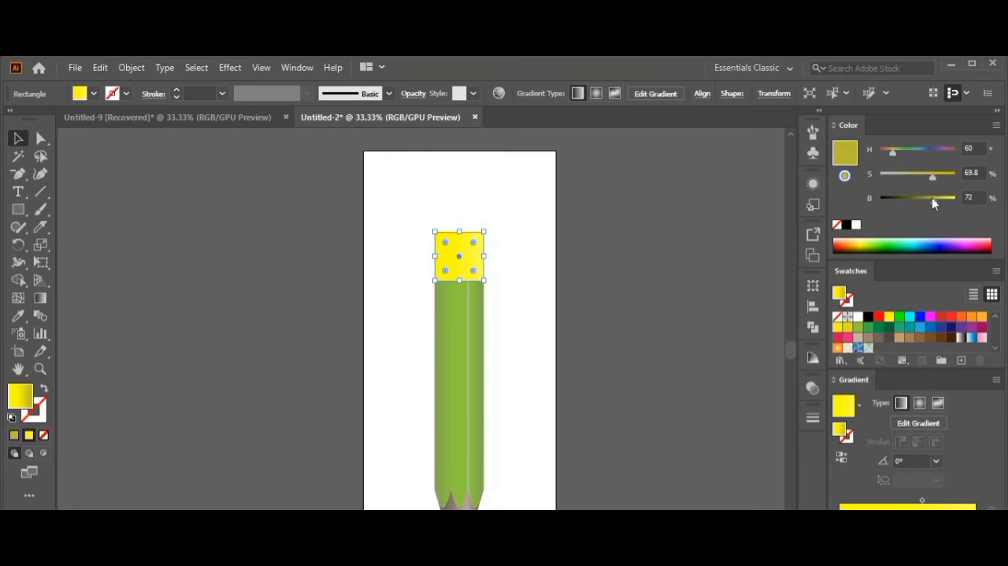
{"action": "left_click", "coordinate": [969, 148]}
{"action": "type", "text": "55"}
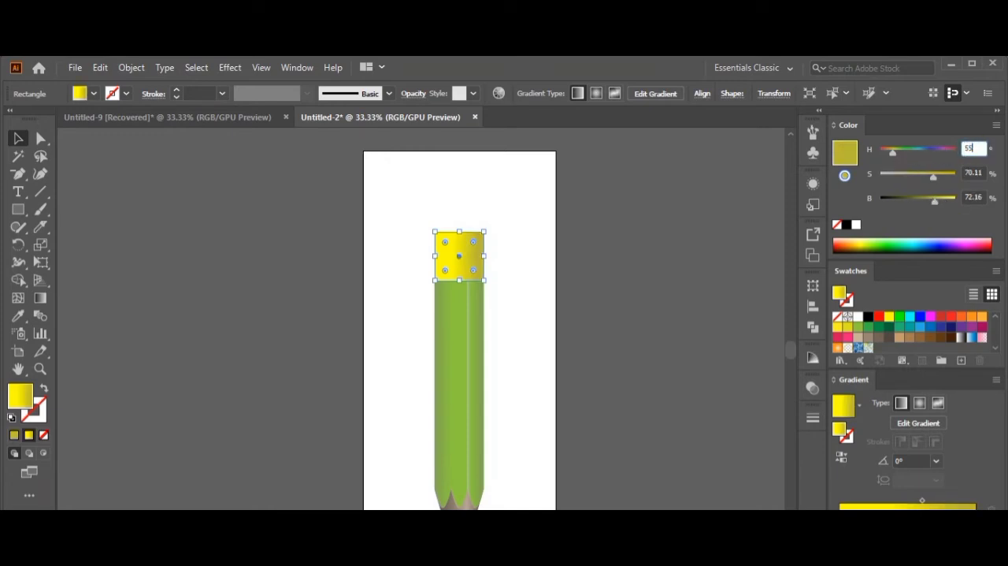
{"action": "key", "text": "Return"}
{"action": "left_click", "coordinate": [632, 314]}
Add the dark gold to the left end of the yellow block's gradient and shift the bright yellow highlight to the right.
{"action": "left_click_drag", "start_coordinate": [853, 508], "coordinate": [907, 508]}
{"action": "left_click", "coordinate": [866, 508]}
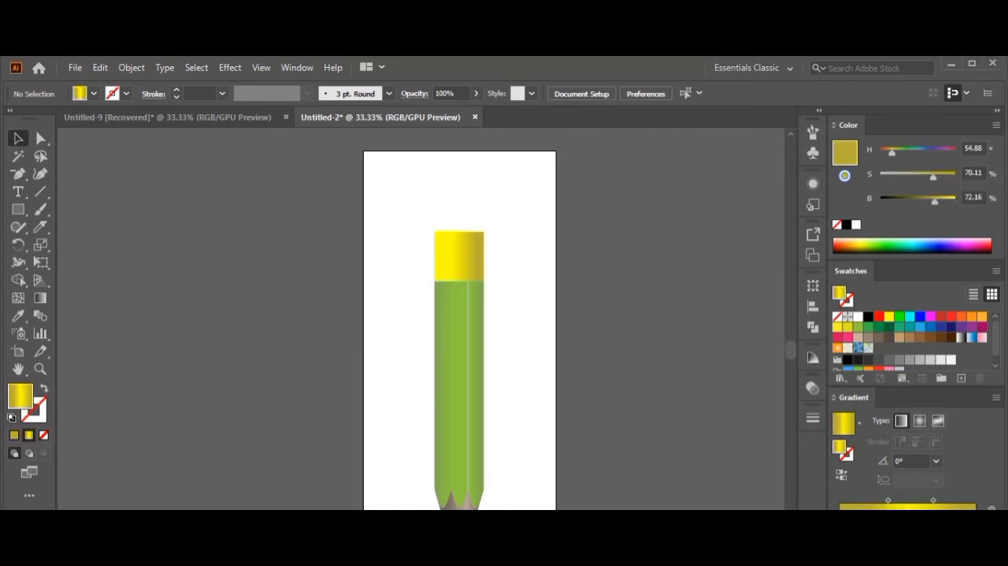
{"action": "left_click", "coordinate": [473, 260]}
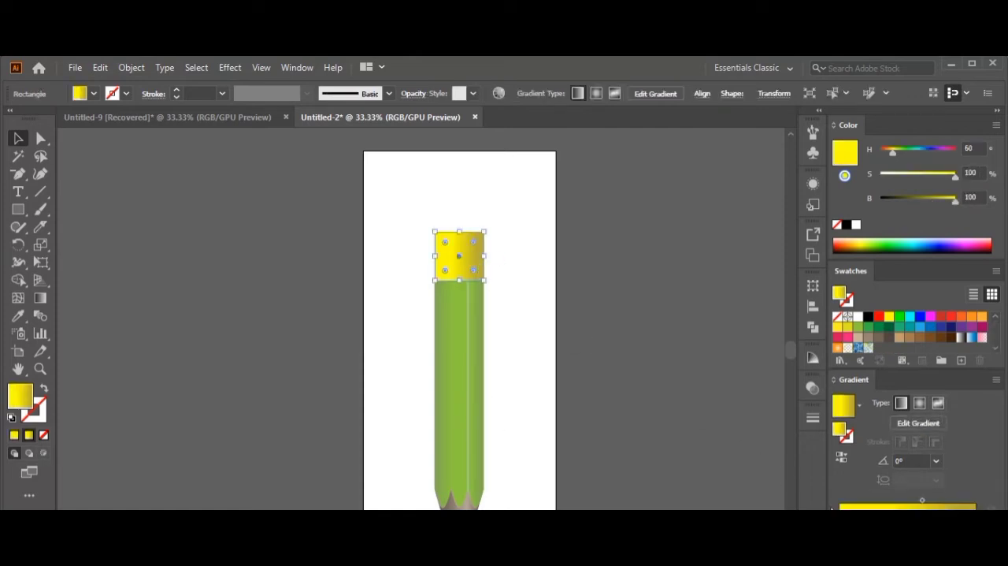
{"action": "left_click", "coordinate": [948, 516]}
{"action": "left_click_drag", "start_coordinate": [948, 515], "coordinate": [840, 515]}
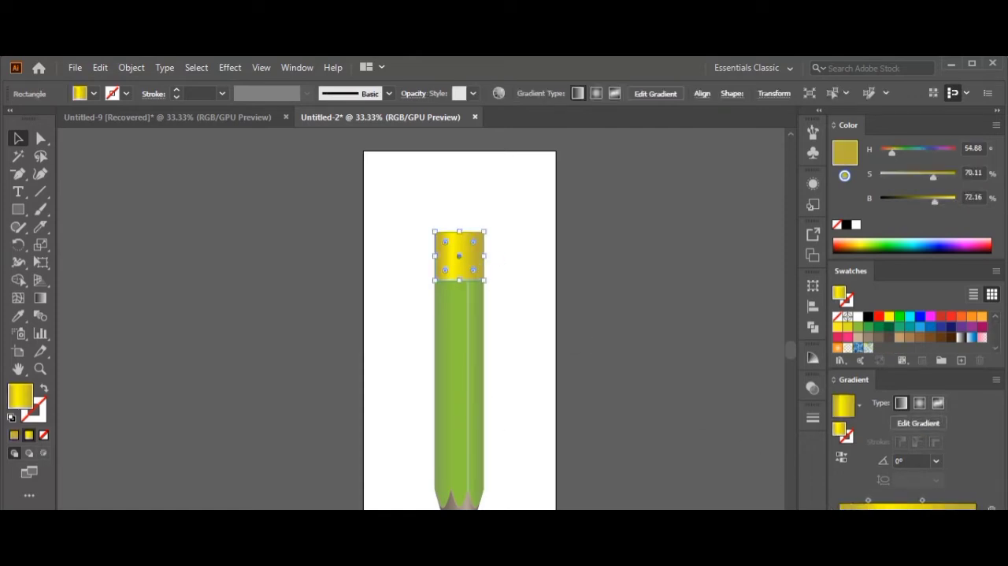
{"action": "left_click", "coordinate": [895, 515]}
{"action": "left_click_drag", "start_coordinate": [902, 515], "coordinate": [914, 515]}
{"action": "left_click", "coordinate": [637, 403]}
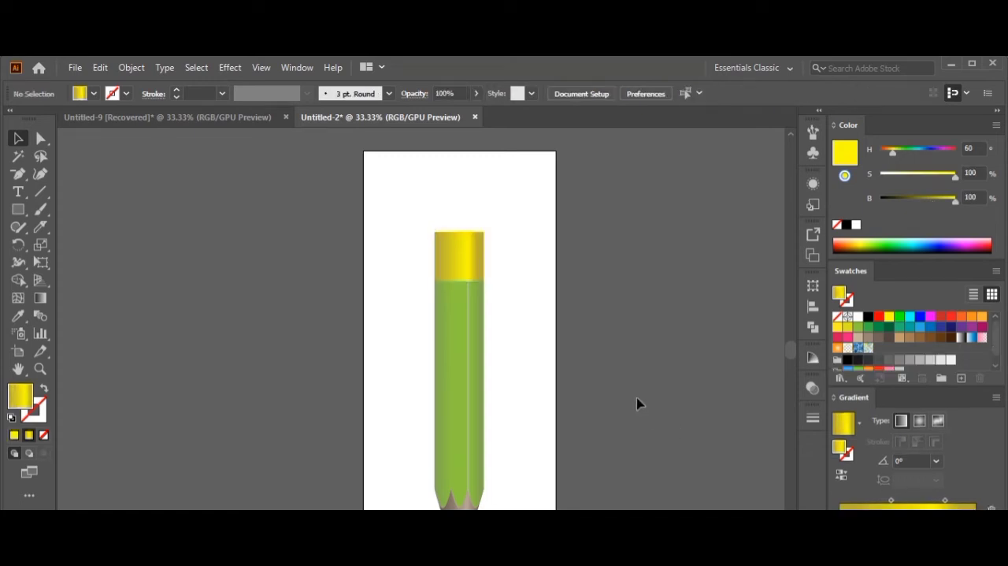
{"action": "left_click", "coordinate": [448, 260]}
{"action": "left_click_drag", "start_coordinate": [850, 516], "coordinate": [854, 515]}
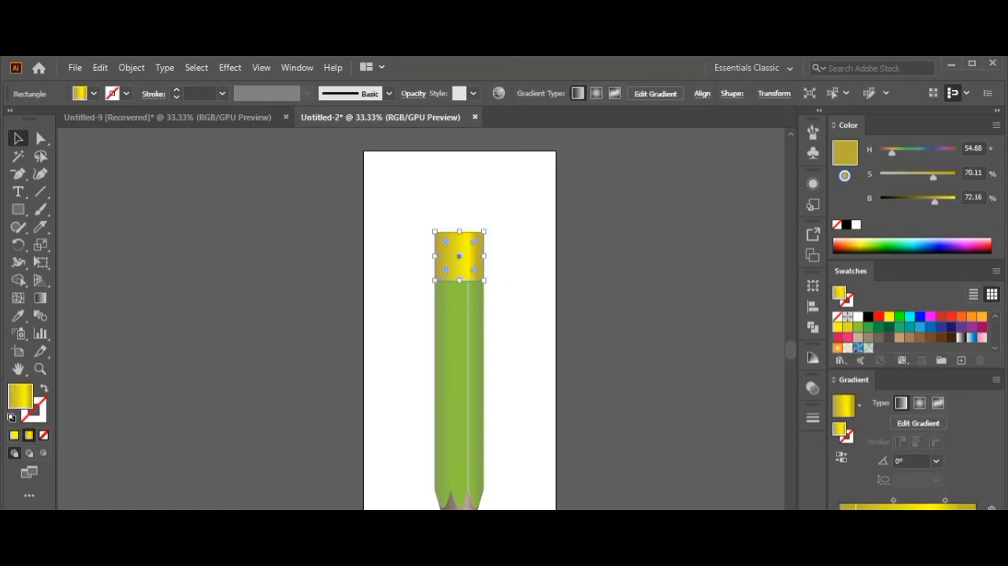
{"action": "left_click", "coordinate": [723, 446]}
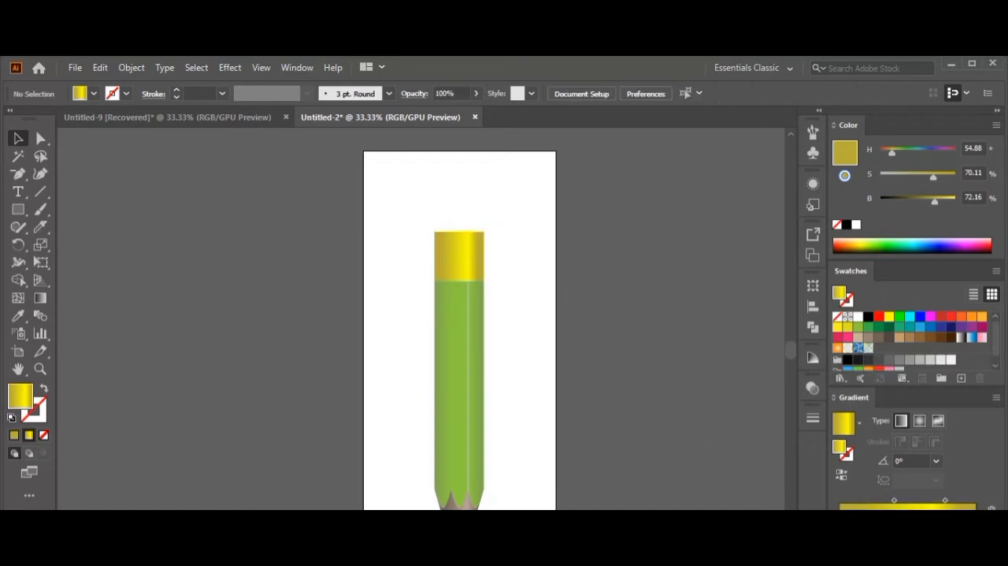
Fine-tune the yellow block's dark gold gradient stop to about 70% saturation and 73% brightness.
{"action": "mouse_move", "coordinate": [934, 199]}
{"action": "left_mouse_down"}
{"action": "mouse_move", "coordinate": [949, 201]}
{"action": "mouse_move", "coordinate": [940, 180]}
{"action": "left_mouse_up"}
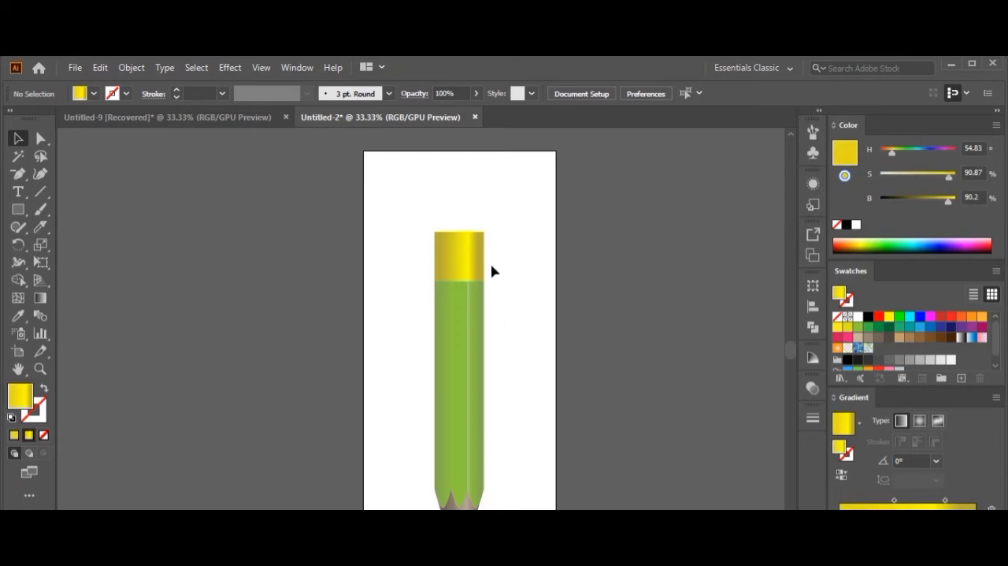
{"action": "left_click", "coordinate": [470, 263]}
{"action": "left_click_drag", "start_coordinate": [935, 201], "coordinate": [936, 201]}
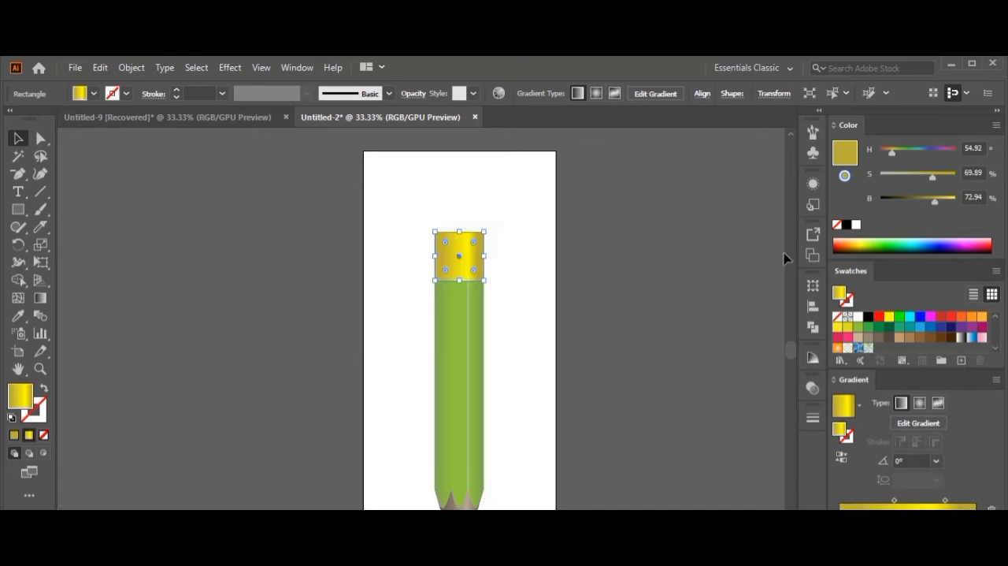
{"action": "left_click", "coordinate": [306, 278]}
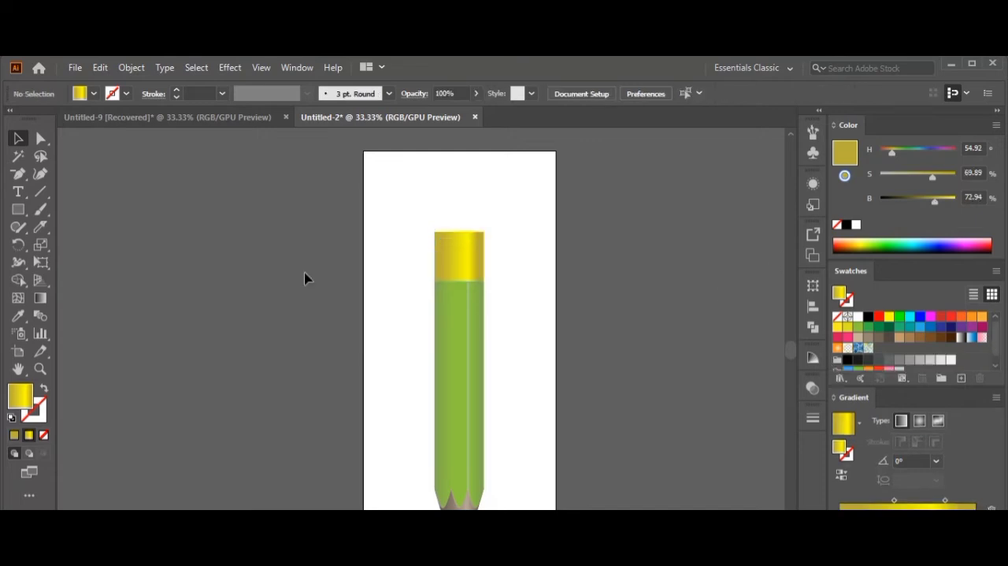
Stretch the yellow block slightly upward and draw a shorter rectangle of the same width on top as the eraser.
{"action": "left_click", "coordinate": [441, 243]}
{"action": "left_click_drag", "start_coordinate": [459, 231], "coordinate": [485, 190]}
{"action": "left_click", "coordinate": [504, 219]}
{"action": "left_click", "coordinate": [18, 209]}
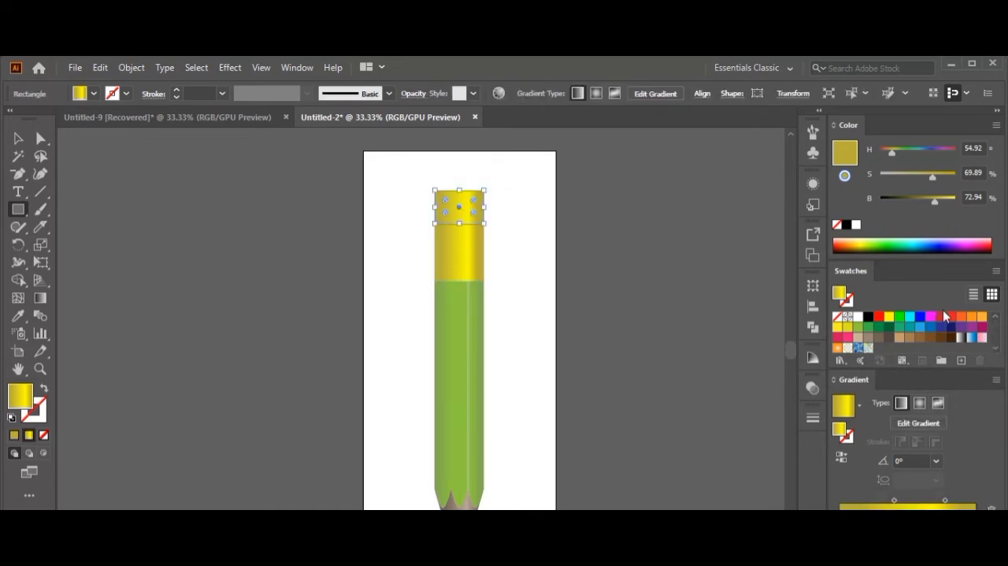
Fill the eraser rectangle with magenta and mute it to purple with hue about 292, 63% saturation and 74% brightness.
{"action": "left_click", "coordinate": [931, 317]}
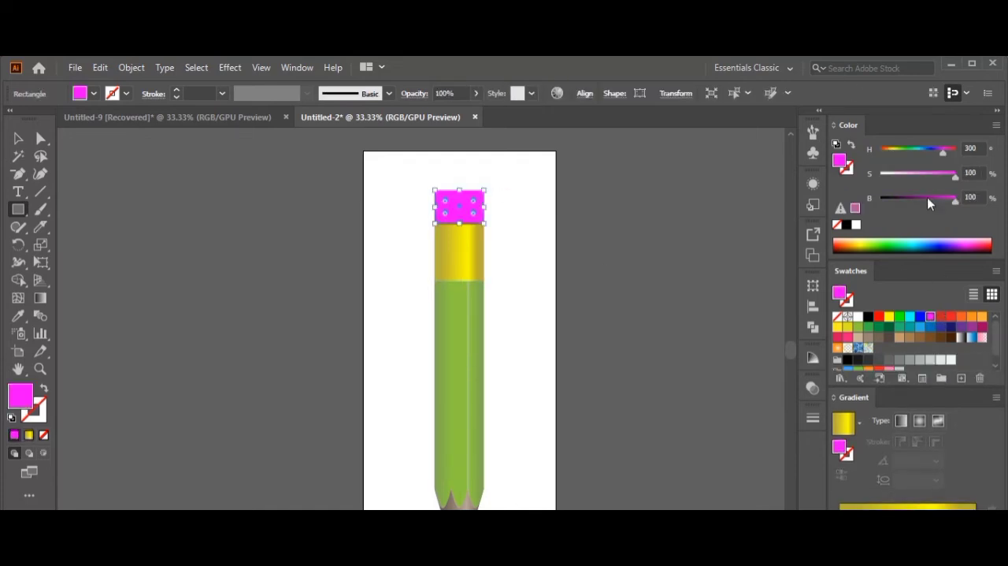
{"action": "left_click_drag", "start_coordinate": [954, 174], "coordinate": [936, 198]}
{"action": "left_click", "coordinate": [941, 154]}
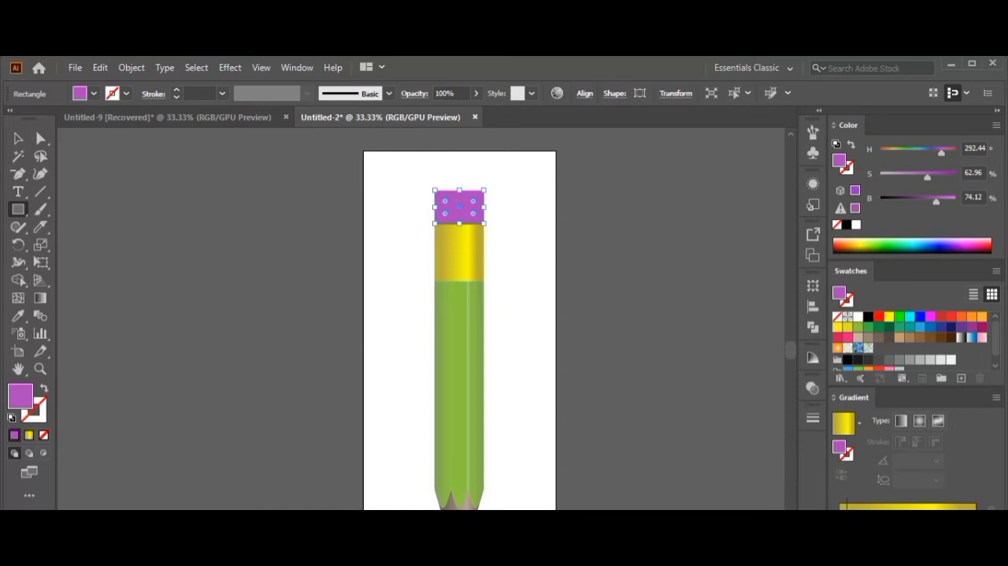
Give the eraser a linear gradient from its purple to a darker purple of about 46% brightness, removing the yellow and gold stops.
{"action": "left_click", "coordinate": [901, 420]}
{"action": "left_click_drag", "start_coordinate": [934, 516], "coordinate": [934, 543]}
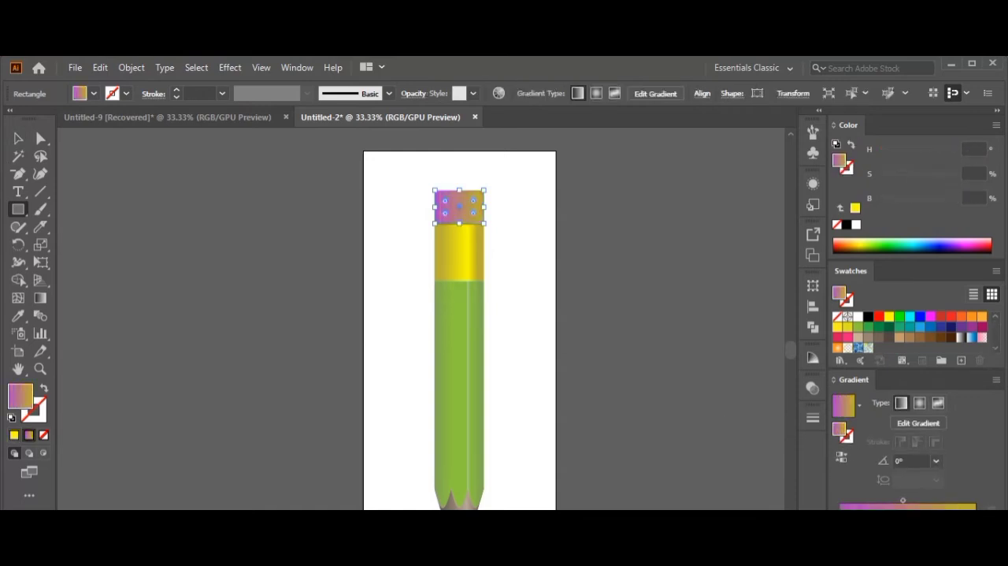
{"action": "left_click_drag", "start_coordinate": [840, 516], "coordinate": [903, 516]}
{"action": "left_click_drag", "start_coordinate": [974, 516], "coordinate": [974, 544]}
{"action": "left_click_drag", "start_coordinate": [902, 516], "coordinate": [973, 516]}
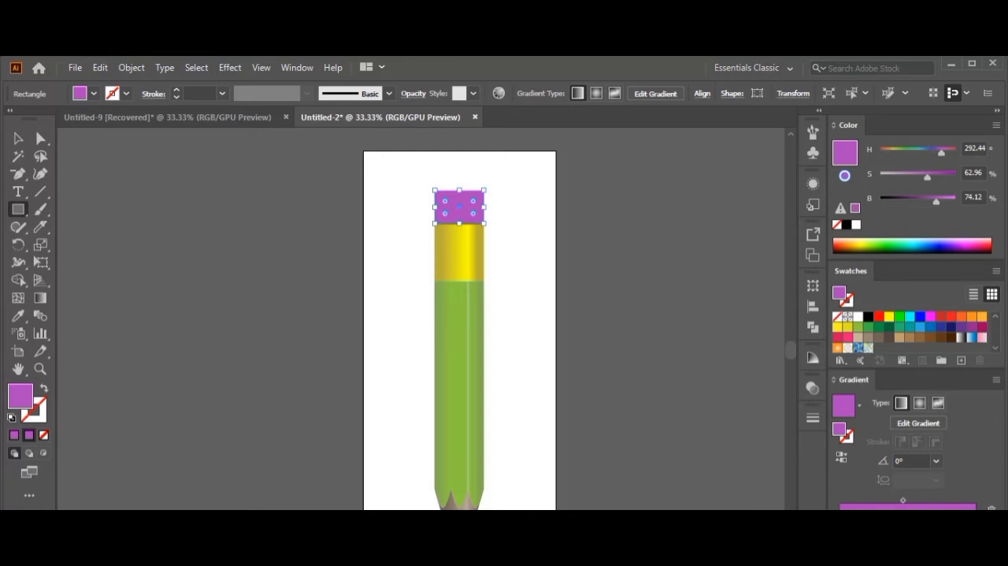
{"action": "left_click_drag", "start_coordinate": [938, 203], "coordinate": [916, 202]}
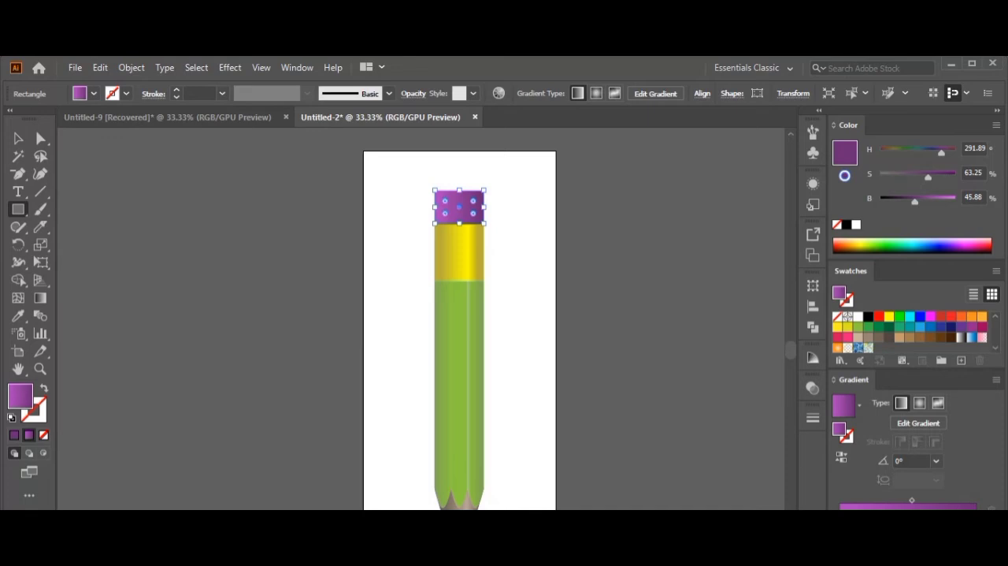
Soften the eraser gradient's darker purple stop to about 51% saturation and 52% brightness.
{"action": "left_click_drag", "start_coordinate": [922, 178], "coordinate": [919, 203]}
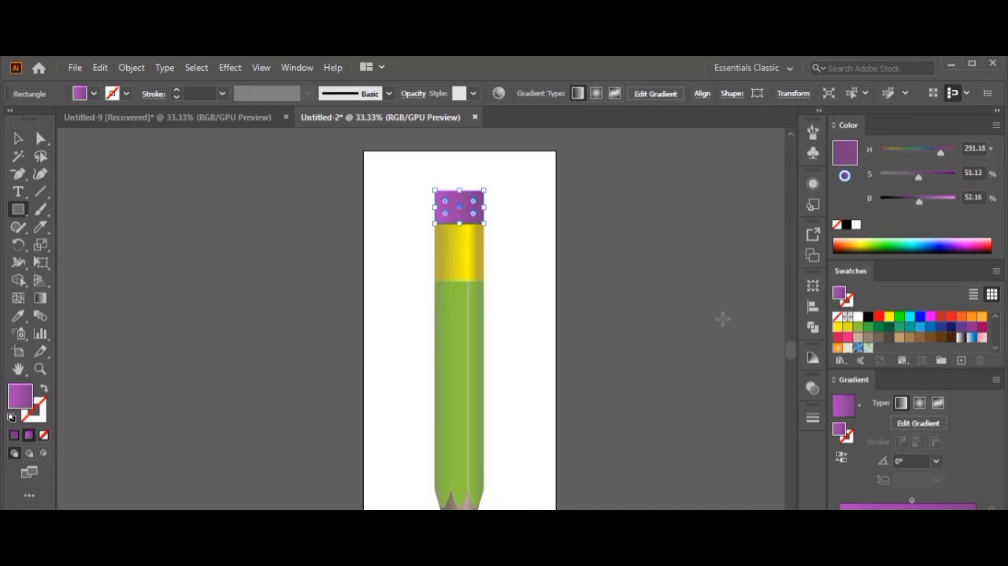
{"action": "left_click", "coordinate": [39, 93]}
{"action": "left_click", "coordinate": [539, 357]}
Rearrange the eraser's gradient stops so the light purple sits right of centre with dark purple at both ends.
{"action": "left_click", "coordinate": [18, 138]}
{"action": "left_click", "coordinate": [783, 433]}
{"action": "left_click_drag", "start_coordinate": [957, 516], "coordinate": [914, 516]}
{"action": "left_click_drag", "start_coordinate": [840, 516], "coordinate": [936, 516]}
{"action": "left_click", "coordinate": [913, 516]}
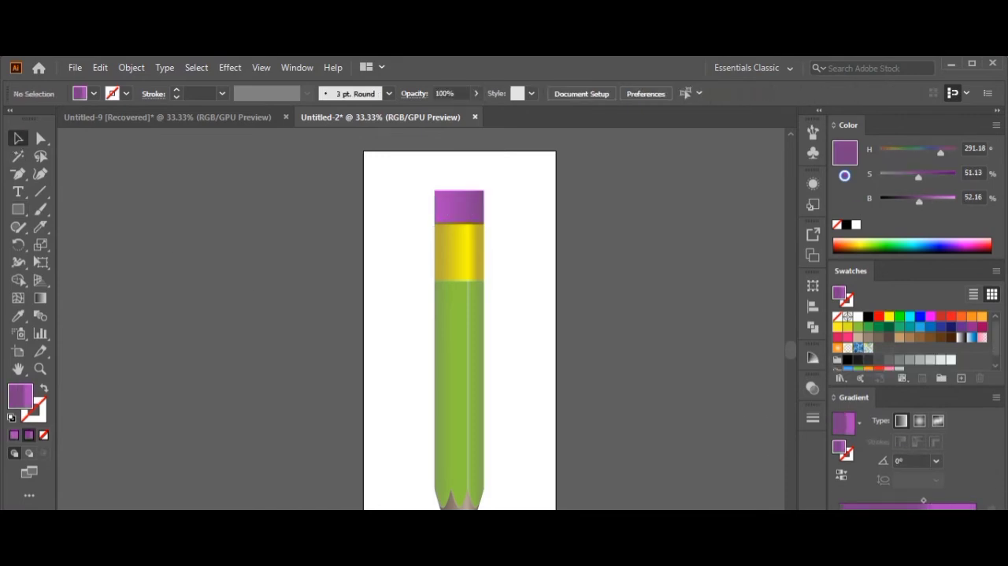
{"action": "left_click", "coordinate": [438, 222]}
{"action": "left_click_drag", "start_coordinate": [977, 516], "coordinate": [858, 516]}
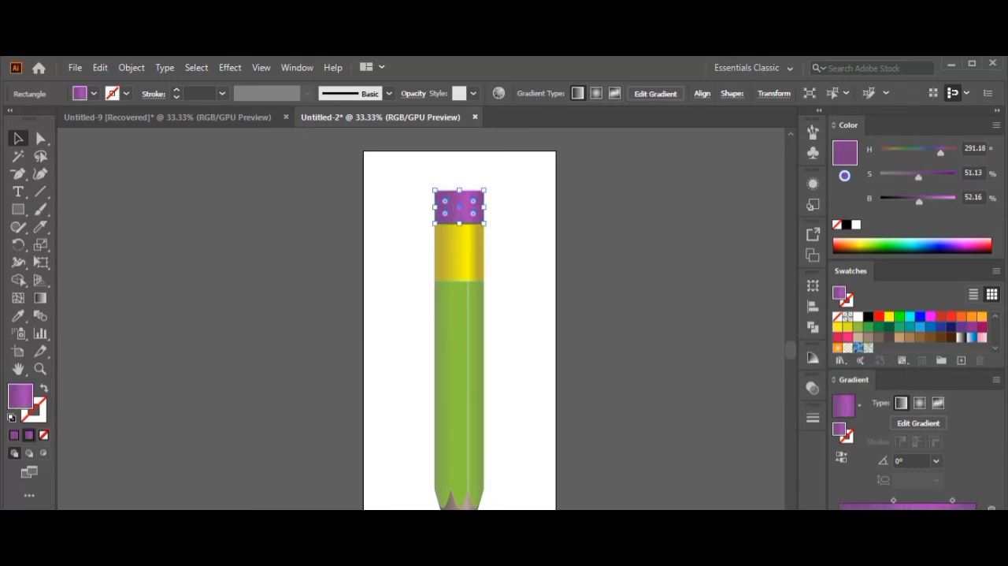
{"action": "left_click", "coordinate": [516, 358]}
Round the two top corners of the purple eraser.
{"action": "left_click", "coordinate": [441, 211]}
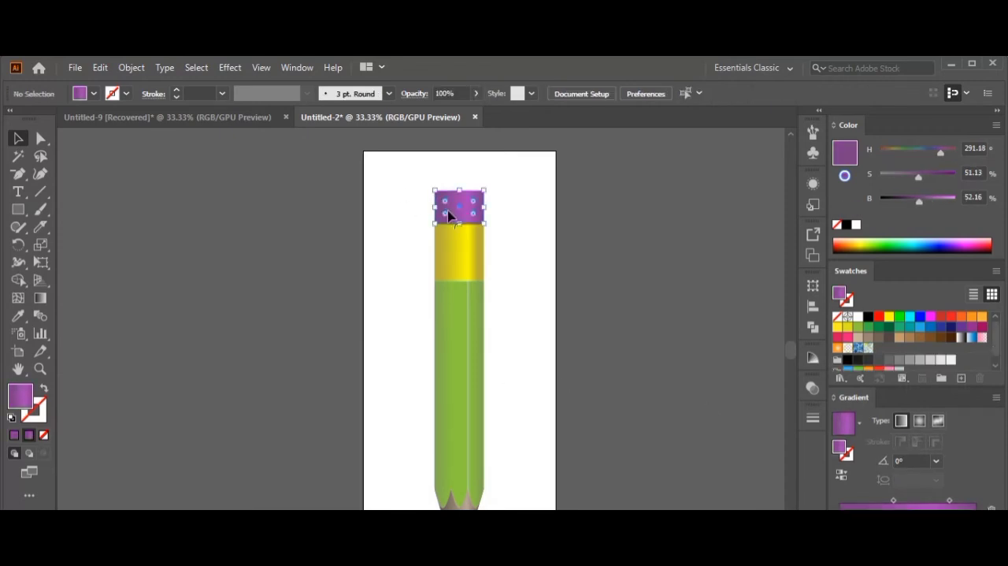
{"action": "key", "text": "a"}
{"action": "left_click_drag", "start_coordinate": [511, 181], "coordinate": [474, 213]}
{"action": "left_click", "coordinate": [498, 330]}
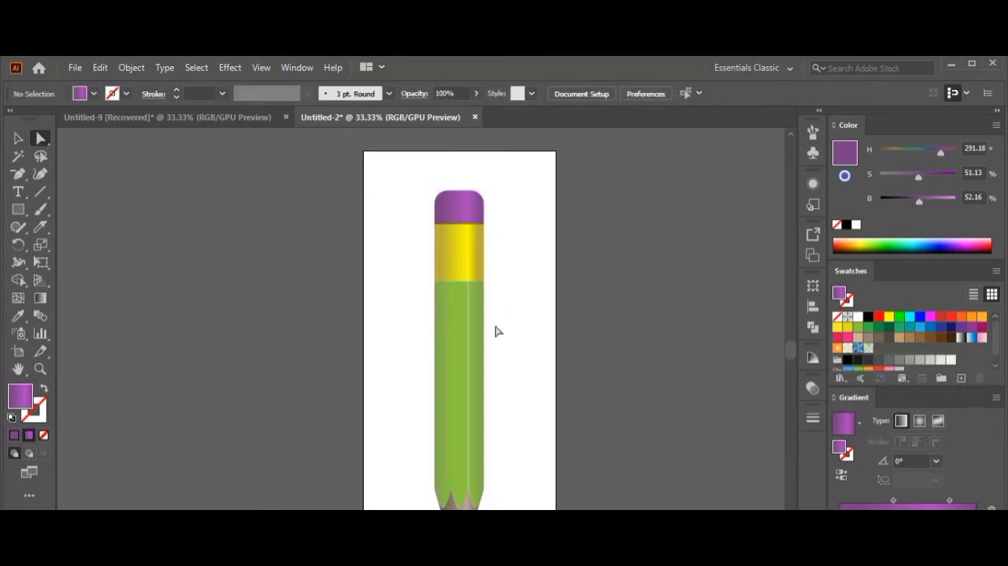
{"action": "left_click_drag", "start_coordinate": [525, 354], "coordinate": [553, 318]}
{"action": "key", "text": "m"}
{"action": "mouse_move", "coordinate": [416, 234]}
{"action": "left_mouse_down"}
{"action": "mouse_move", "coordinate": [428, 271]}
{"action": "mouse_move", "coordinate": [423, 258]}
{"action": "left_mouse_up"}
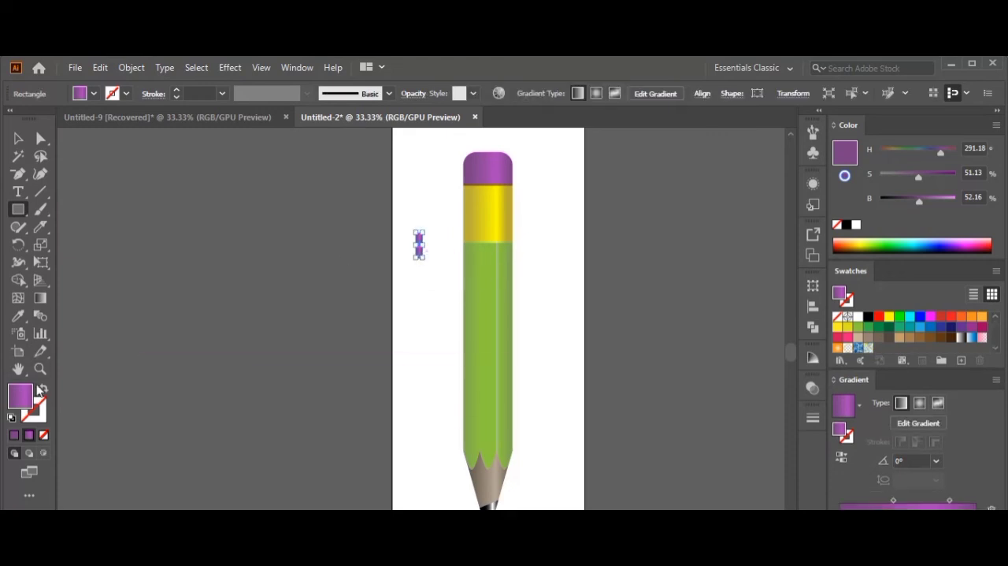
{"action": "key", "text": "Delete"}
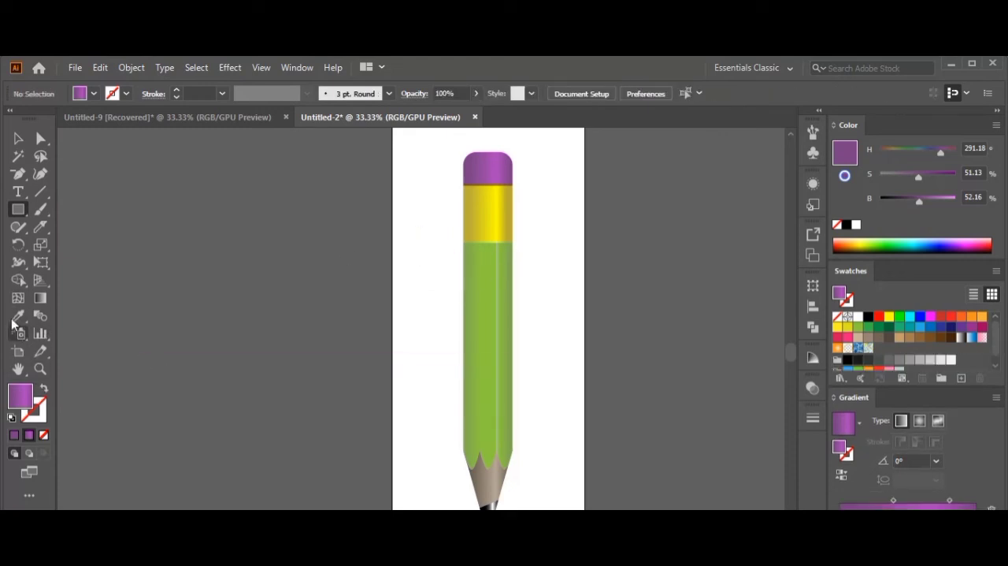
Extend the artboard leftward to a width of 12 in and draw a narrow vertical rectangle in the blank area beside the pencil.
{"action": "left_click", "coordinate": [19, 351]}
{"action": "left_click_drag", "start_coordinate": [393, 370], "coordinate": [254, 371]}
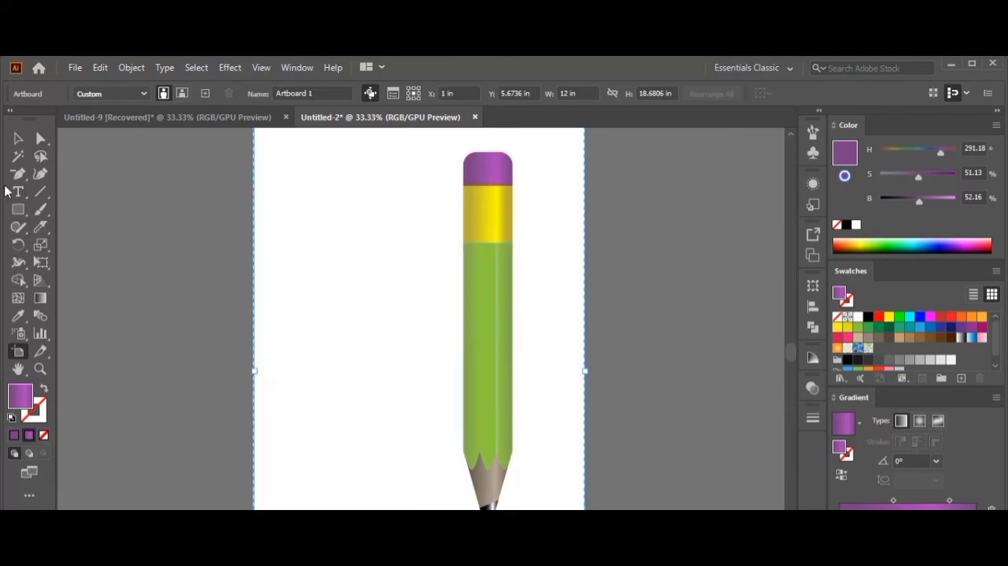
{"action": "left_click", "coordinate": [18, 210]}
{"action": "left_click_drag", "start_coordinate": [307, 224], "coordinate": [316, 268]}
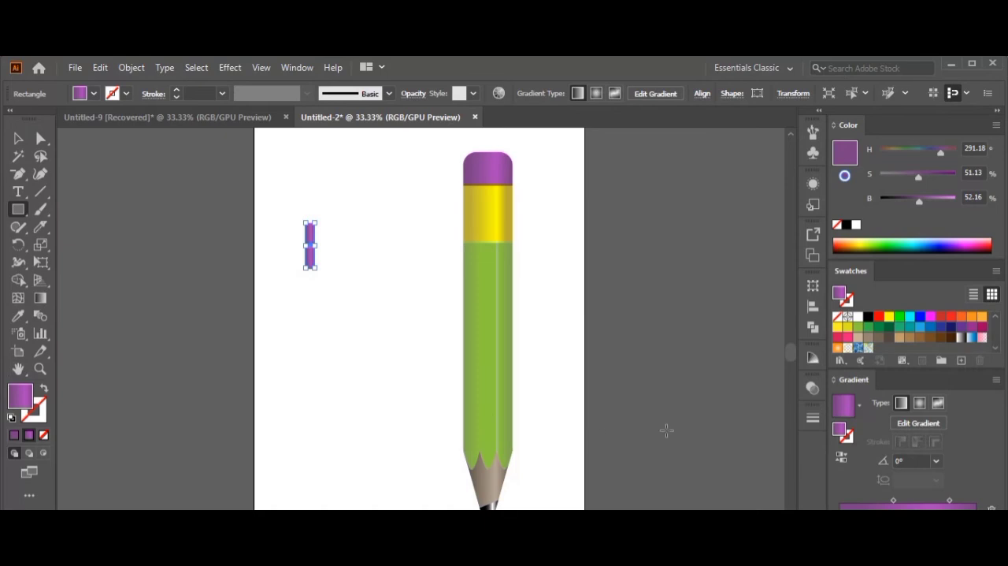
Fill the narrow rectangle with yellow and place a copy directly against its right edge.
{"action": "left_click", "coordinate": [888, 319]}
{"action": "left_click", "coordinate": [18, 139]}
{"action": "mouse_move", "coordinate": [308, 265]}
{"action": "left_mouse_down"}
{"action": "mouse_move", "coordinate": [331, 265]}
{"action": "mouse_move", "coordinate": [319, 265]}
{"action": "left_mouse_up"}
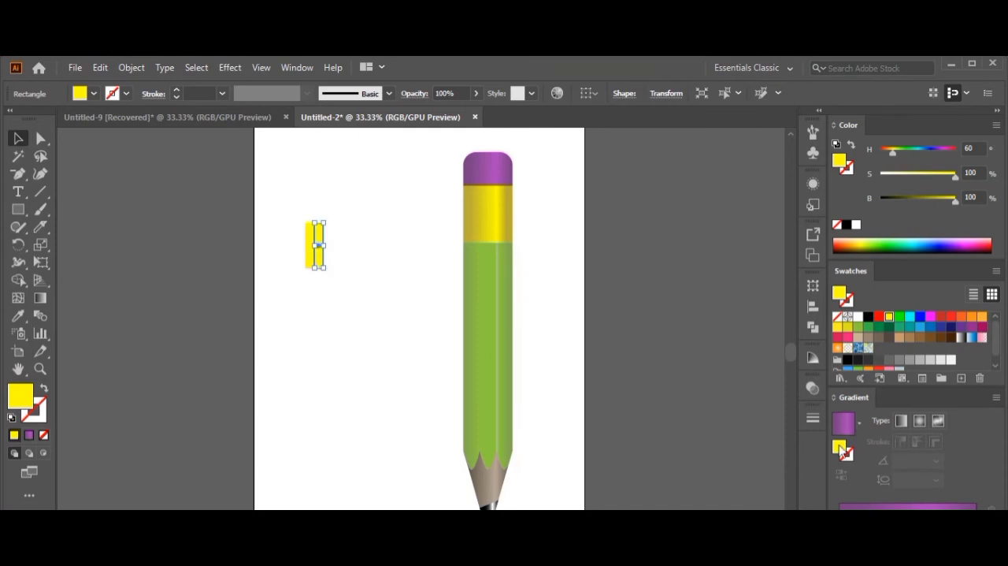
Turn the right-hand copy dark olive with a gradient stop at about 63% brightness, removing the yellow stops.
{"action": "left_click", "coordinate": [854, 505]}
{"action": "left_click_drag", "start_coordinate": [863, 518], "coordinate": [865, 547]}
{"action": "left_click_drag", "start_coordinate": [924, 518], "coordinate": [924, 547]}
{"action": "left_click_drag", "start_coordinate": [845, 518], "coordinate": [977, 545]}
{"action": "left_click", "coordinate": [940, 518]}
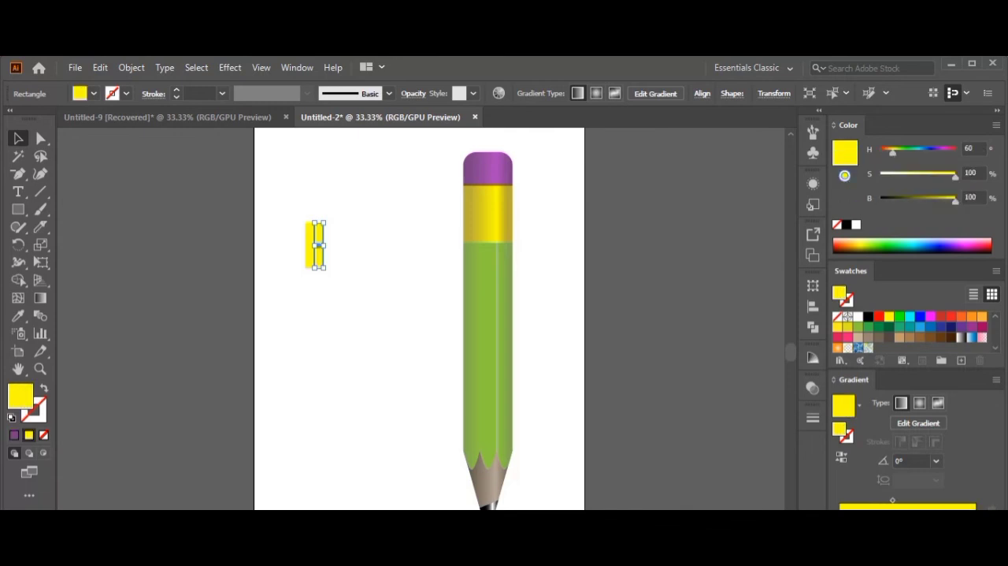
{"action": "left_click_drag", "start_coordinate": [955, 200], "coordinate": [928, 198]}
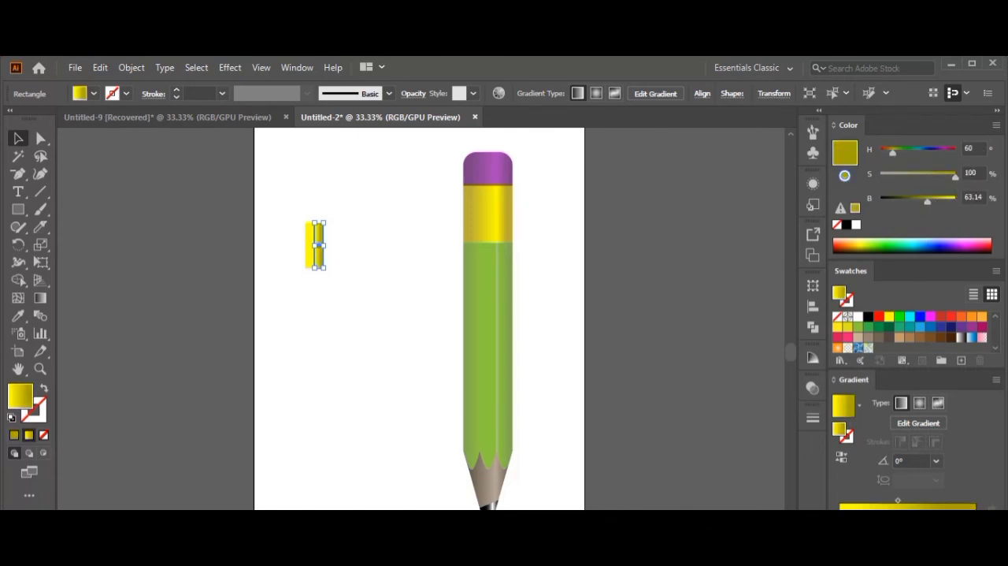
{"action": "left_click_drag", "start_coordinate": [955, 518], "coordinate": [882, 517]}
{"action": "left_click_drag", "start_coordinate": [841, 517], "coordinate": [841, 545]}
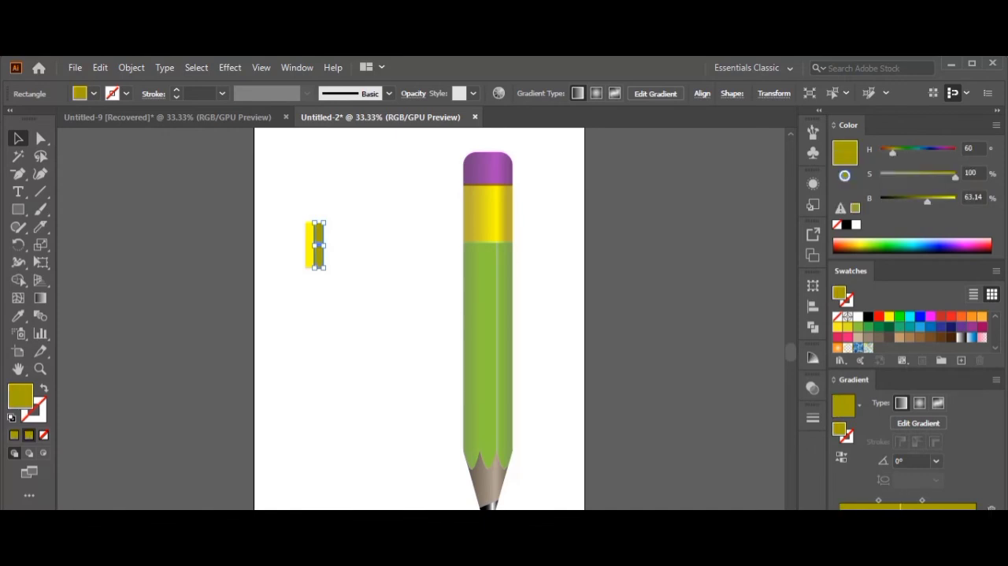
Duplicate the yellow and olive stripe pair into an evenly spaced row of six and shift the row left.
{"action": "left_click", "coordinate": [580, 442]}
{"action": "left_click_drag", "start_coordinate": [376, 229], "coordinate": [340, 265]}
{"action": "key", "text": "ctrl+d"}
{"action": "key", "text": "ctrl+d"}
{"action": "key", "text": "ctrl+d"}
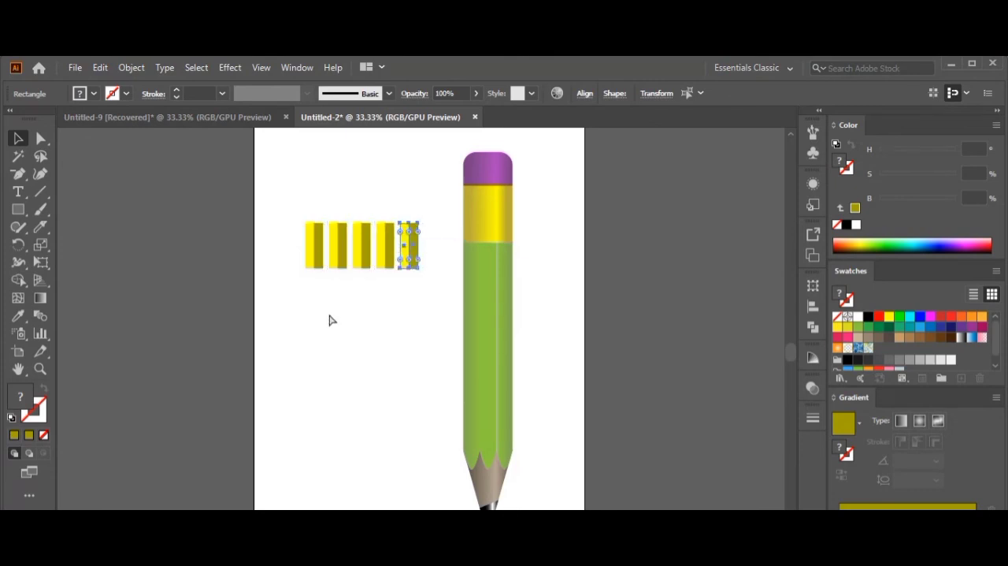
{"action": "key", "text": "ctrl+d"}
{"action": "left_click_drag", "start_coordinate": [275, 219], "coordinate": [452, 290]}
{"action": "left_click_drag", "start_coordinate": [367, 249], "coordinate": [319, 243]}
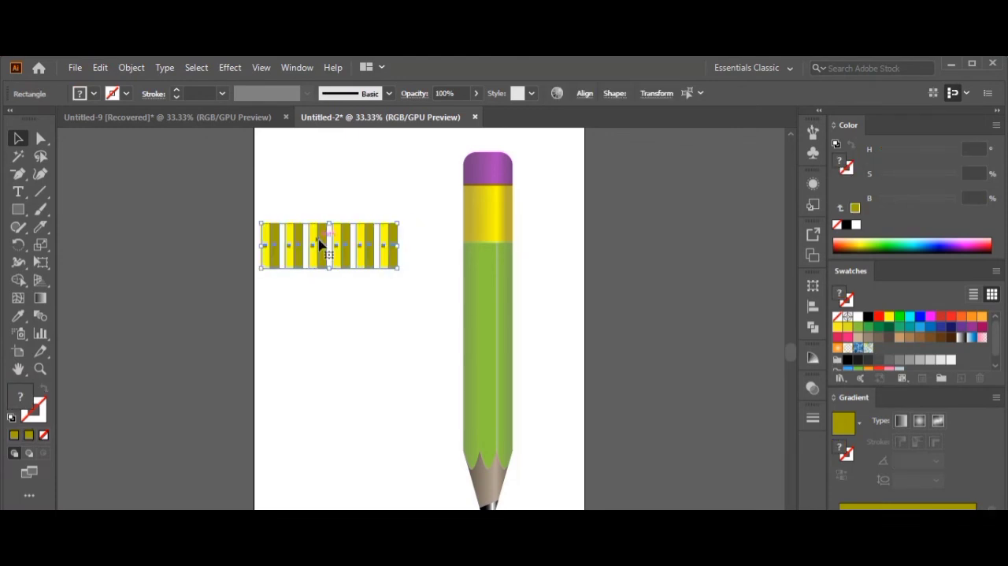
Squeeze the row of stripe pairs to about half its width and duplicate it alongside.
{"action": "left_click", "coordinate": [342, 320]}
{"action": "left_click_drag", "start_coordinate": [423, 250], "coordinate": [303, 272]}
{"action": "left_click_drag", "start_coordinate": [398, 246], "coordinate": [361, 254]}
{"action": "left_click", "coordinate": [304, 307]}
{"action": "left_click", "coordinate": [418, 245]}
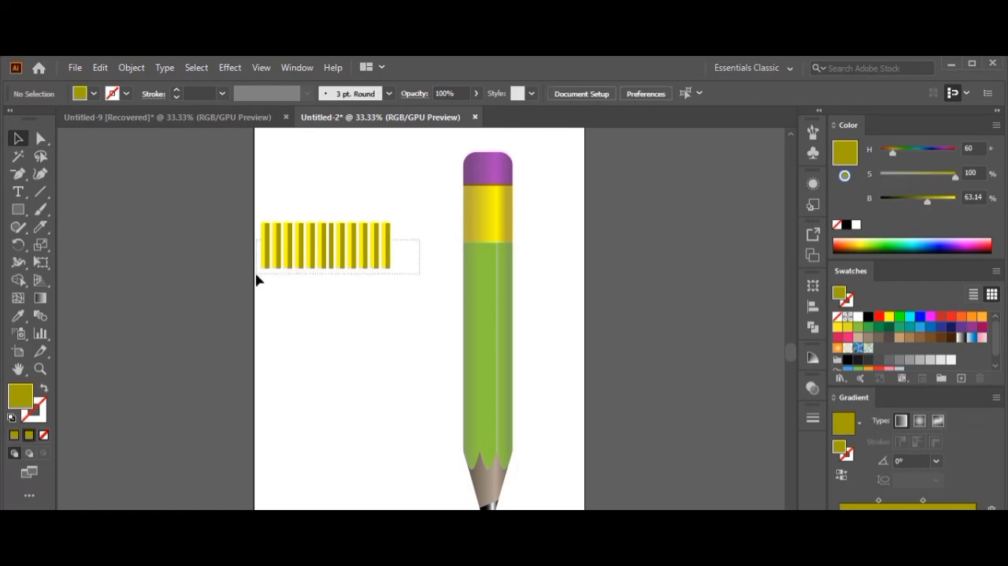
Narrow the doubled stripe row further and add another copy beside it for a denser stripe pattern.
{"action": "left_click_drag", "start_coordinate": [256, 275], "coordinate": [256, 274]}
{"action": "left_click_drag", "start_coordinate": [391, 245], "coordinate": [342, 252]}
{"action": "left_click", "coordinate": [334, 252]}
{"action": "left_click", "coordinate": [383, 263]}
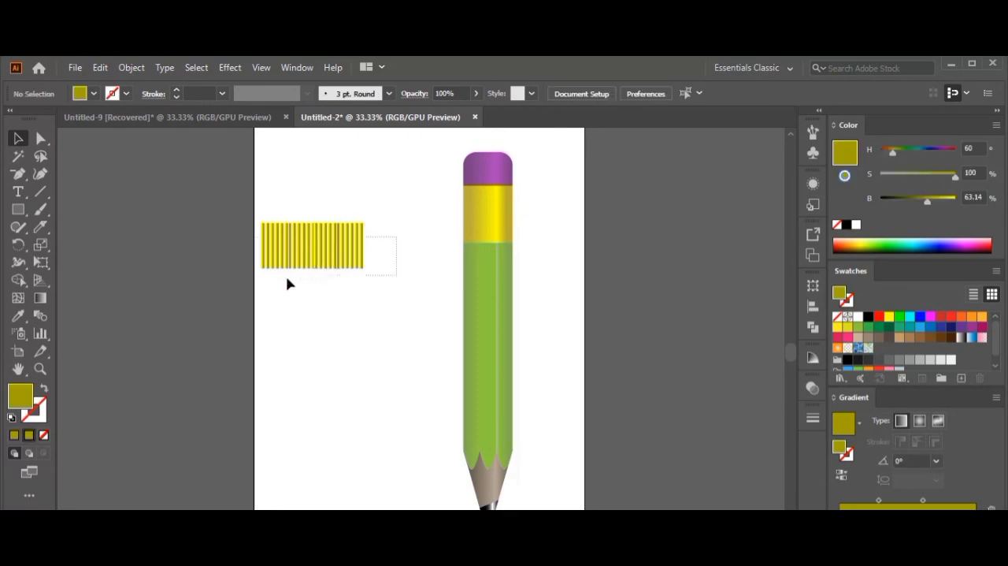
Select all the stripes and group them.
{"action": "left_click_drag", "start_coordinate": [248, 289], "coordinate": [249, 289]}
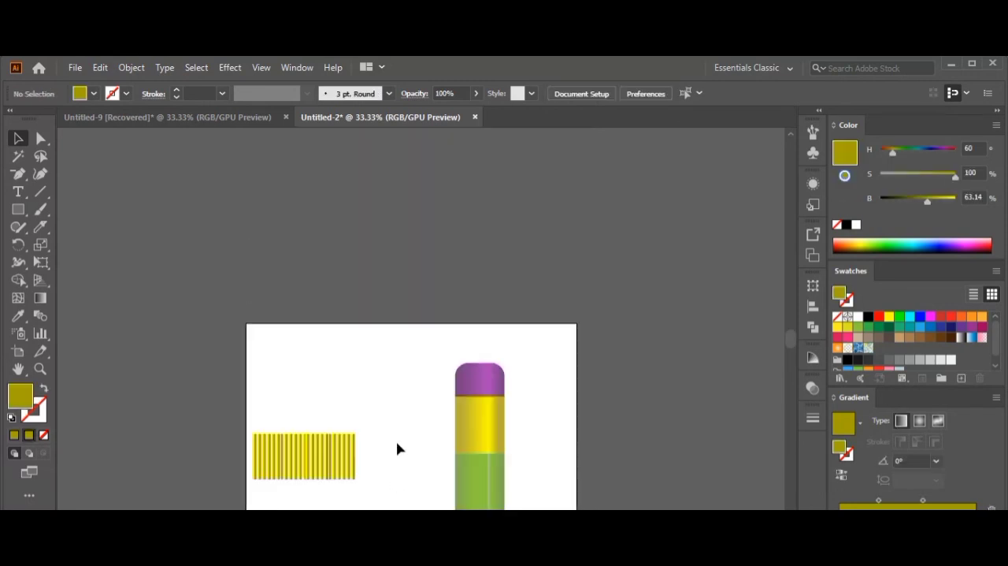
{"action": "left_click_drag", "start_coordinate": [396, 418], "coordinate": [254, 479]}
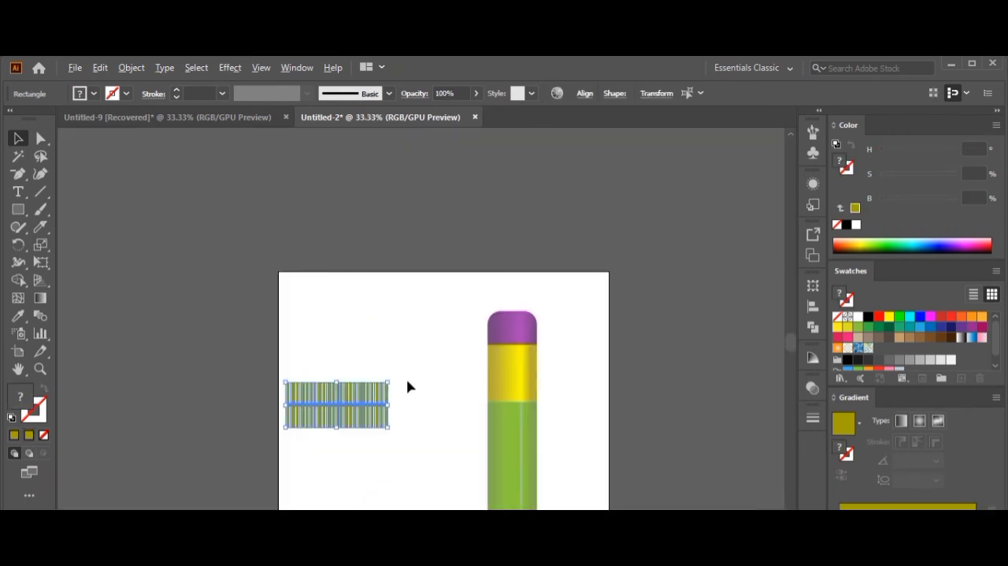
{"action": "mouse_move", "coordinate": [423, 366]}
{"action": "left_mouse_down"}
{"action": "mouse_move", "coordinate": [307, 402]}
{"action": "mouse_move", "coordinate": [313, 413]}
{"action": "mouse_move", "coordinate": [470, 400]}
{"action": "mouse_move", "coordinate": [523, 375]}
{"action": "mouse_move", "coordinate": [551, 399]}
{"action": "mouse_move", "coordinate": [536, 362]}
{"action": "mouse_move", "coordinate": [576, 386]}
{"action": "left_mouse_up"}
{"action": "right_click", "coordinate": [314, 413]}
{"action": "left_click", "coordinate": [398, 202]}
{"action": "left_click", "coordinate": [579, 411]}
Fit the stripe group to the width of the pencil's yellow band and reduce its height by nearly half.
{"action": "scroll", "coordinate": [546, 383], "scroll_direction": "up", "scroll_amount": 4}
{"action": "scroll", "coordinate": [544, 375], "scroll_direction": "up", "scroll_amount": 1}
{"action": "left_click", "coordinate": [452, 331]}
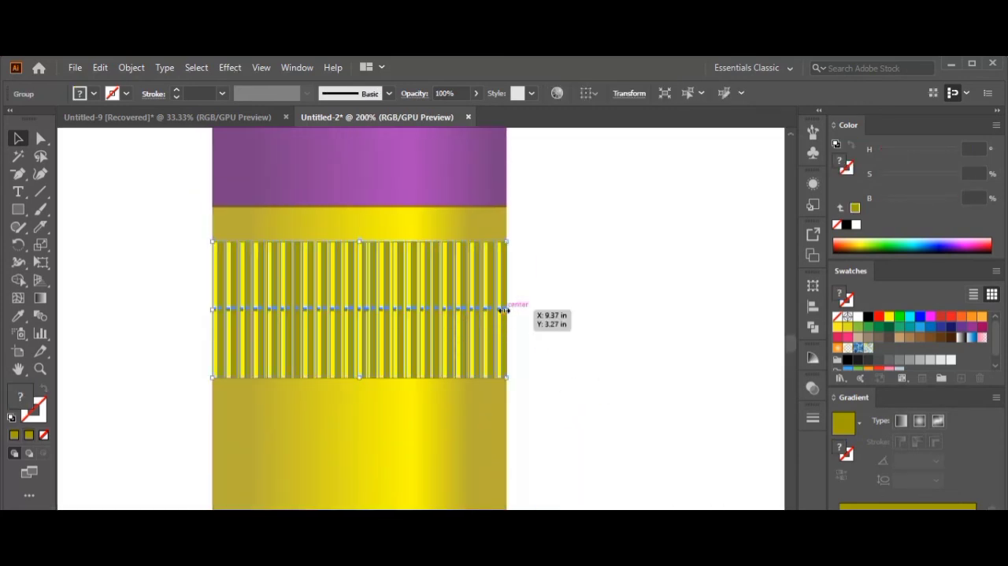
{"action": "left_click_drag", "start_coordinate": [505, 309], "coordinate": [507, 309]}
{"action": "left_click", "coordinate": [443, 304]}
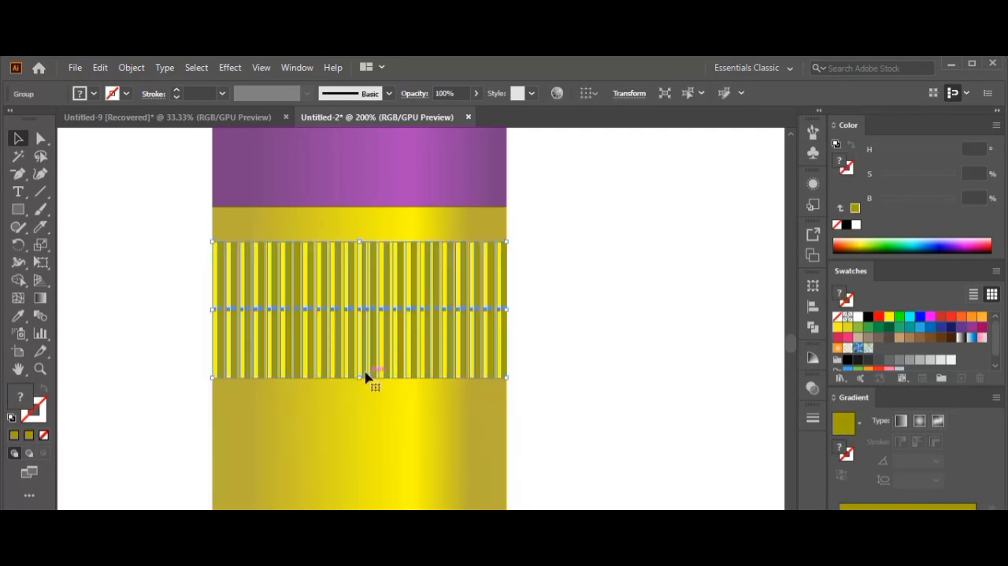
{"action": "left_click_drag", "start_coordinate": [367, 328], "coordinate": [366, 314]}
{"action": "left_click", "coordinate": [528, 338]}
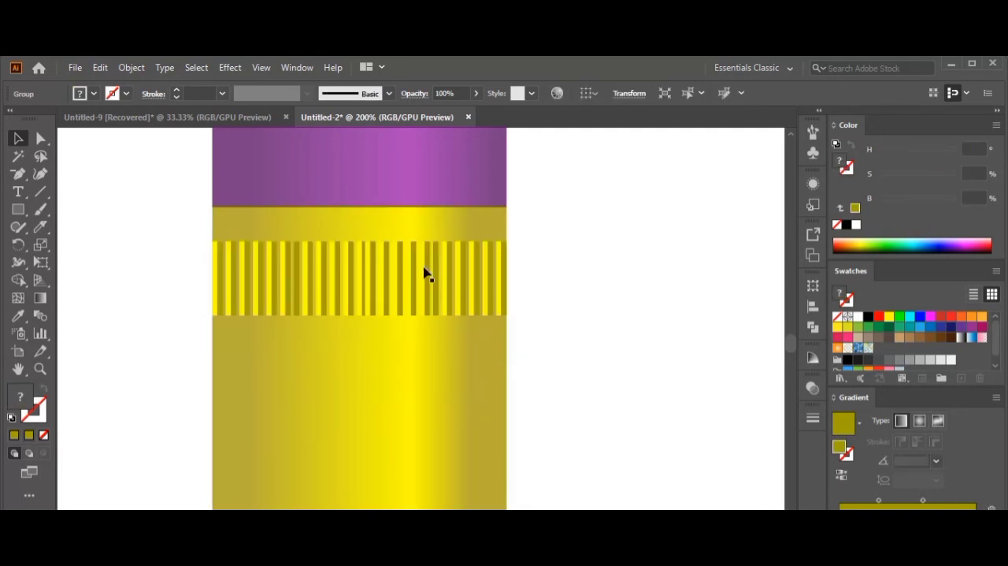
Duplicate the stripe strip downward to form three evenly spaced ridged strips on the yellow band.
{"action": "left_click", "coordinate": [419, 267]}
{"action": "left_click_drag", "start_coordinate": [419, 265], "coordinate": [419, 392]}
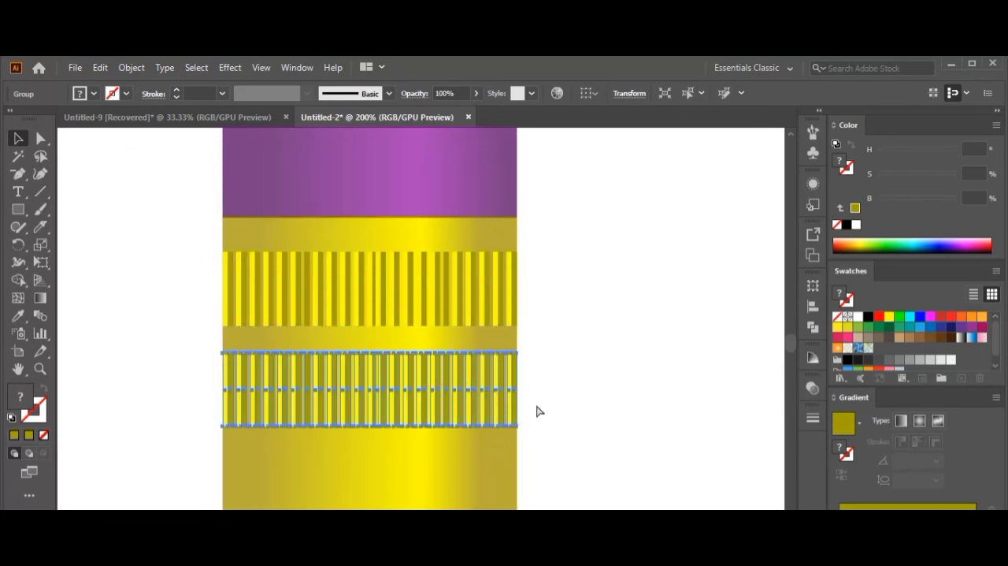
{"action": "left_click", "coordinate": [599, 399]}
{"action": "scroll", "coordinate": [599, 399], "scroll_direction": "down", "scroll_amount": 6}
Select every part of the pencil and group them together.
{"action": "left_click_drag", "start_coordinate": [580, 358], "coordinate": [521, 318]}
{"action": "left_click_drag", "start_coordinate": [442, 413], "coordinate": [405, 511]}
{"action": "left_click", "coordinate": [439, 266]}
{"action": "mouse_move", "coordinate": [418, 205]}
{"action": "left_mouse_down"}
{"action": "mouse_move", "coordinate": [499, 498]}
{"action": "mouse_move", "coordinate": [519, 510]}
{"action": "left_mouse_up"}
{"action": "right_click", "coordinate": [475, 418]}
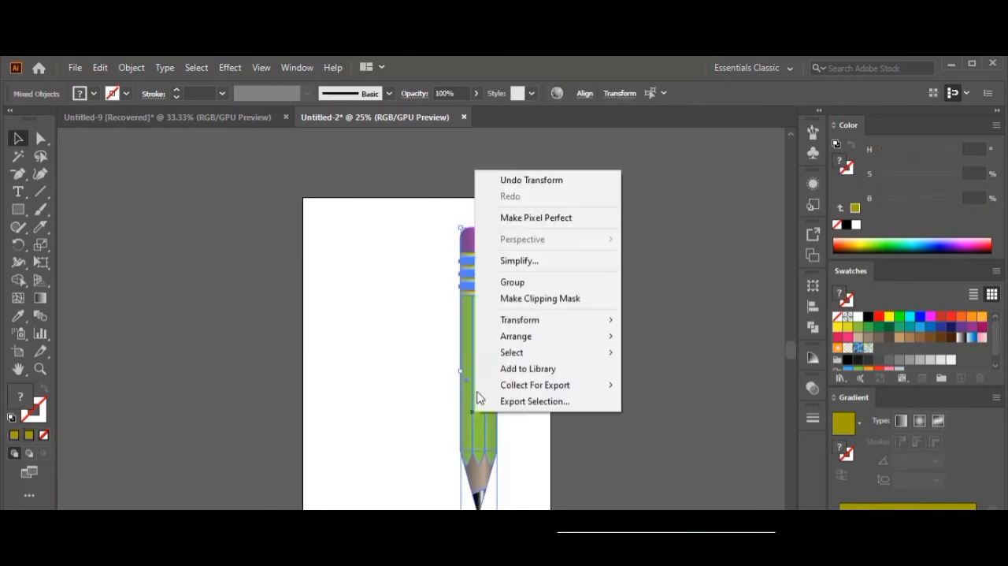
{"action": "left_click", "coordinate": [524, 282]}
{"action": "left_click", "coordinate": [527, 315]}
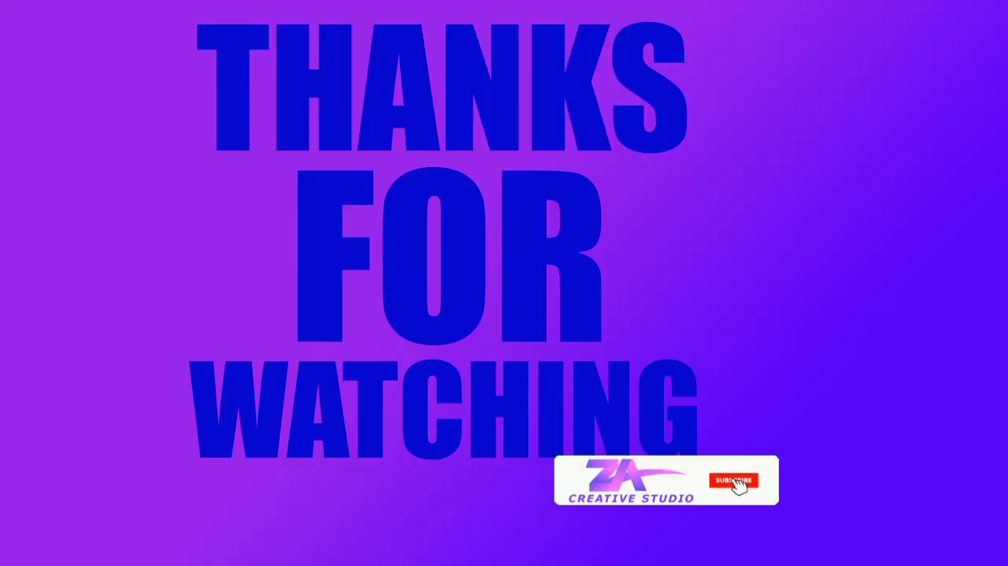